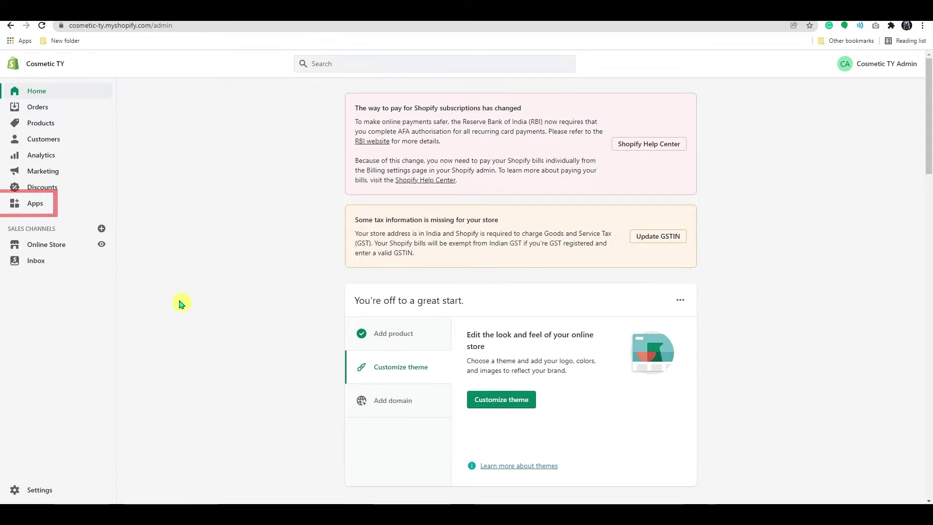
# Search the Shopify App Store for 'tidio live chat' and open the Tidio result.
pyautogui.click(34, 208)
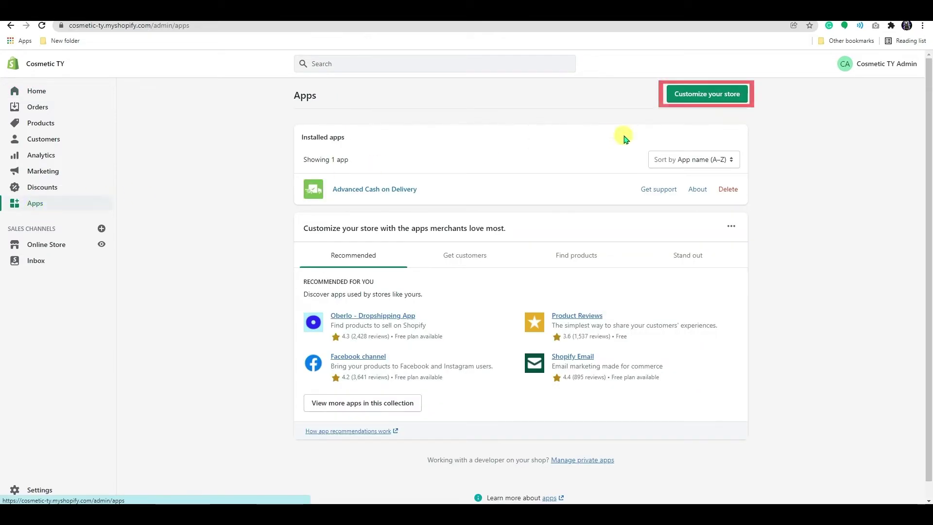
pyautogui.click(709, 100)
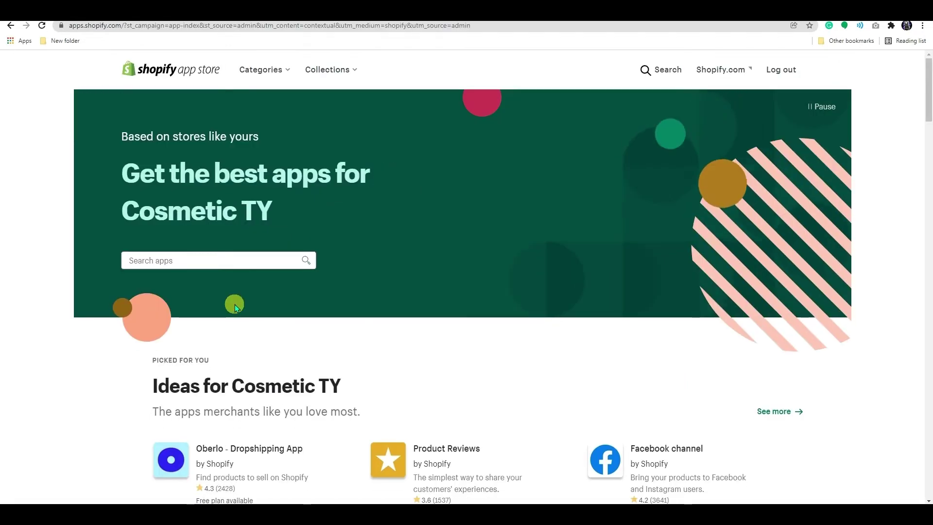
pyautogui.click(216, 262)
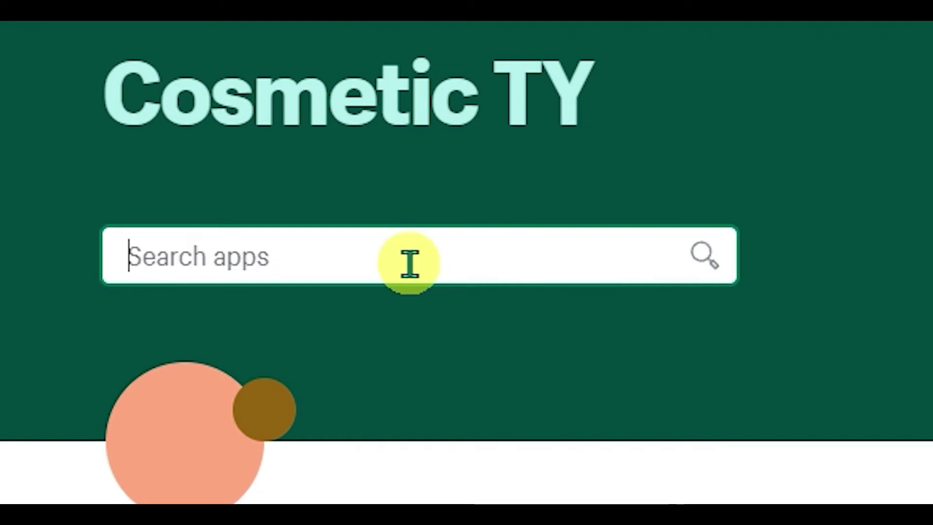
pyautogui.write('tidio ')
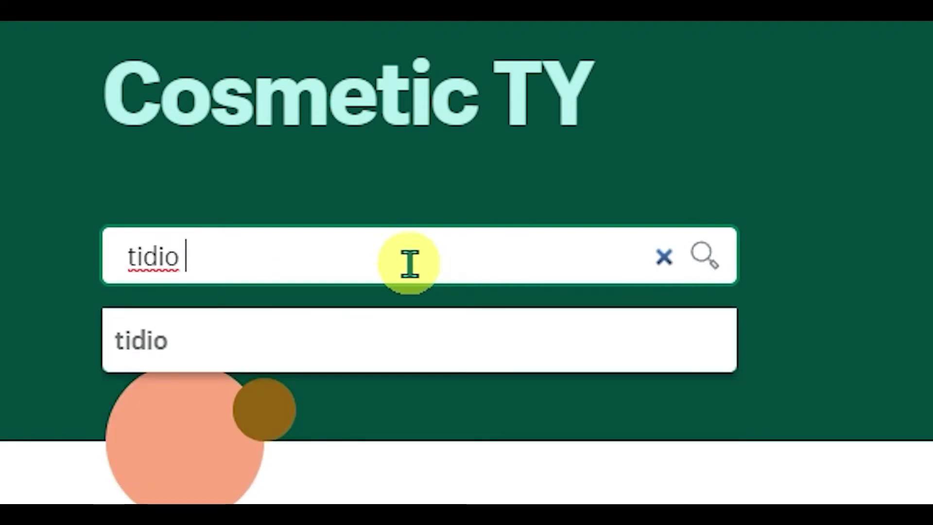
pyautogui.write('live chat')
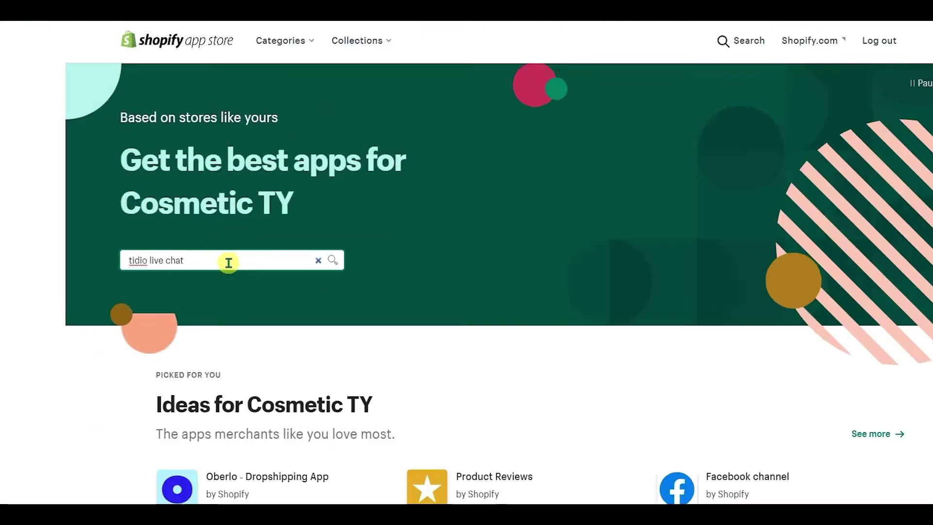
pyautogui.press('Return')
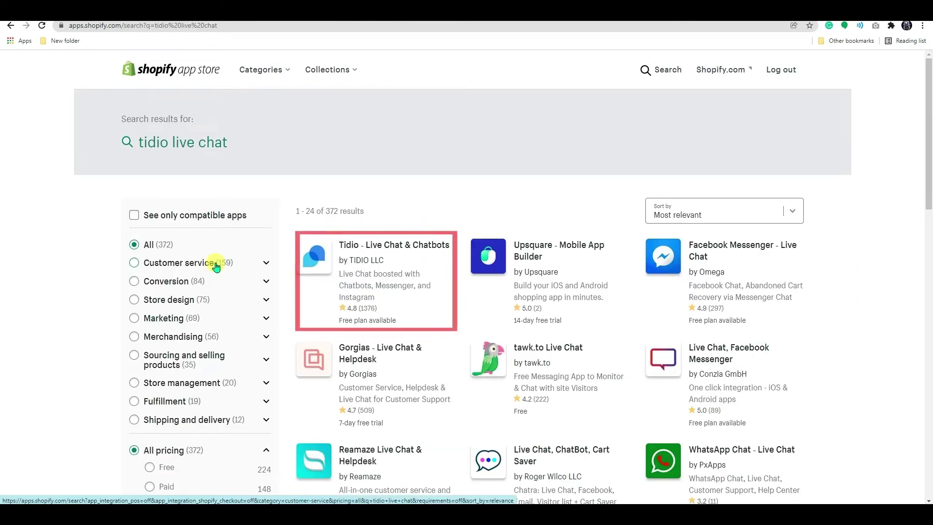
pyautogui.click(313, 256)
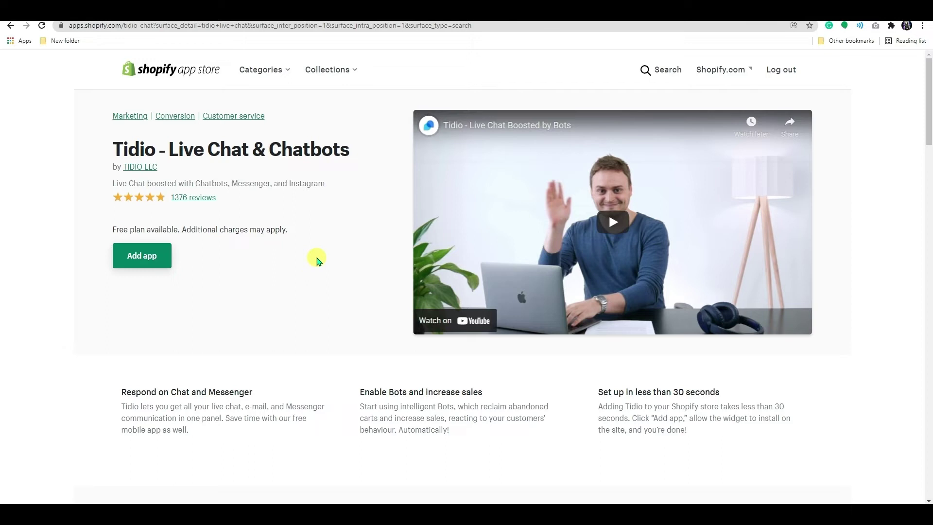
# Add Tidio Live Chat to the store and approve the install permissions.
pyautogui.click(142, 258)
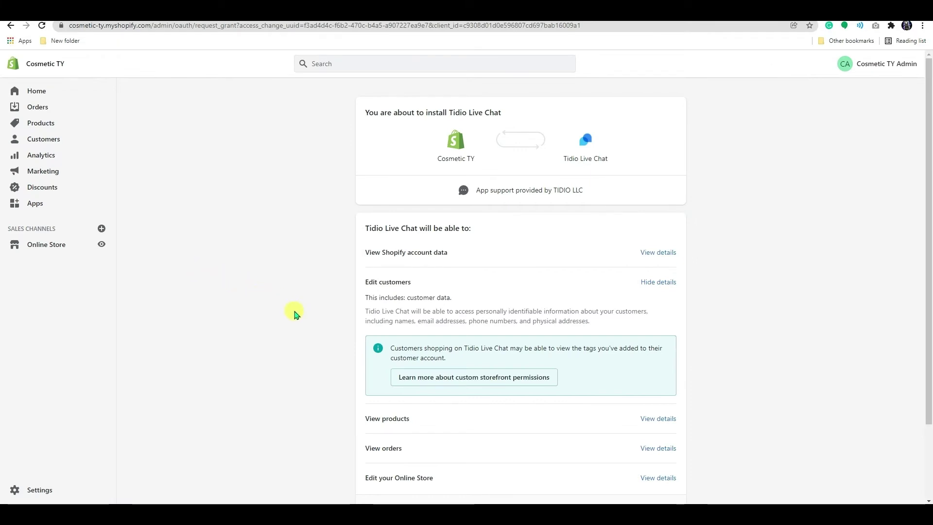
pyautogui.scroll(-2, 537, 450)
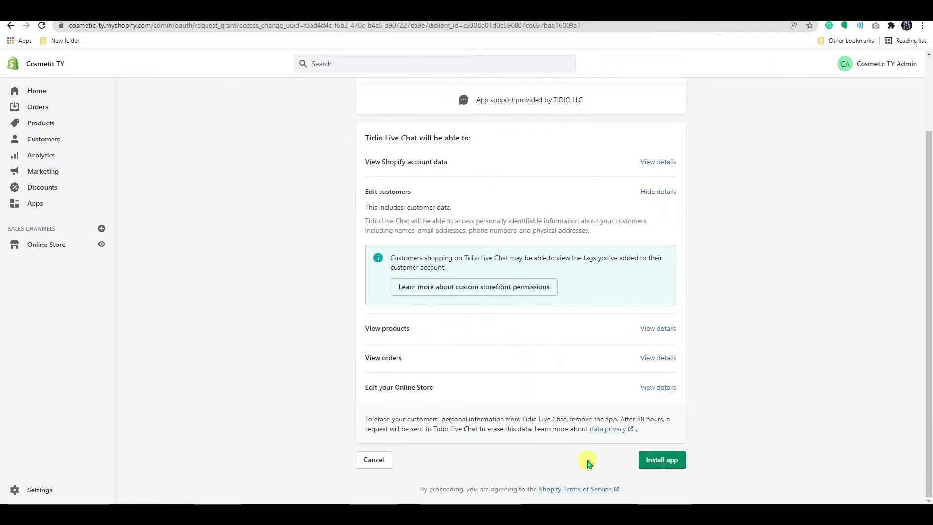
pyautogui.click(653, 459)
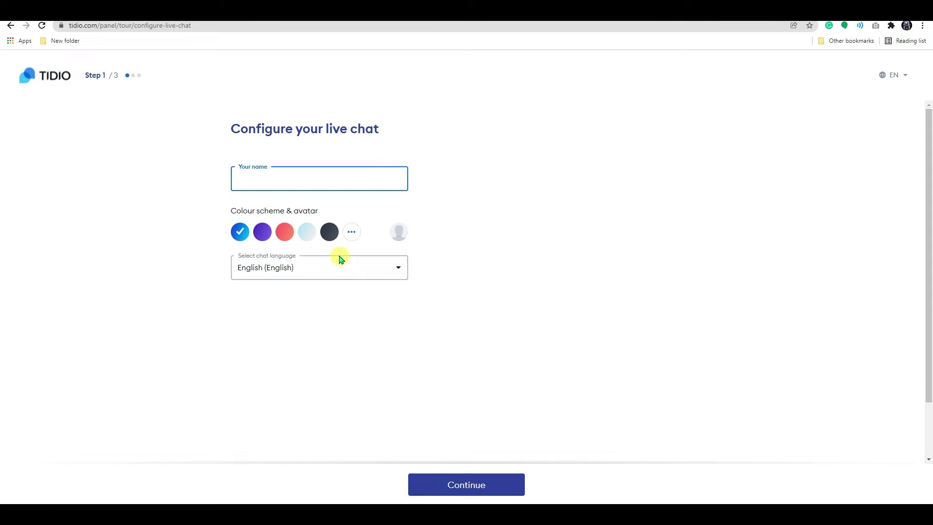
# Enter the operator's name and choose the red chat colour scheme.
pyautogui.write('John')
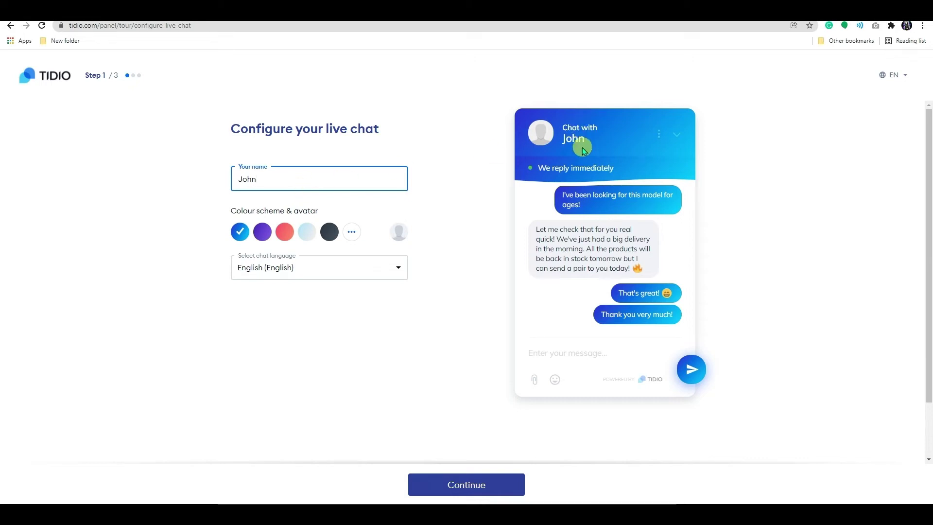
pyautogui.click(268, 234)
pyautogui.click(281, 236)
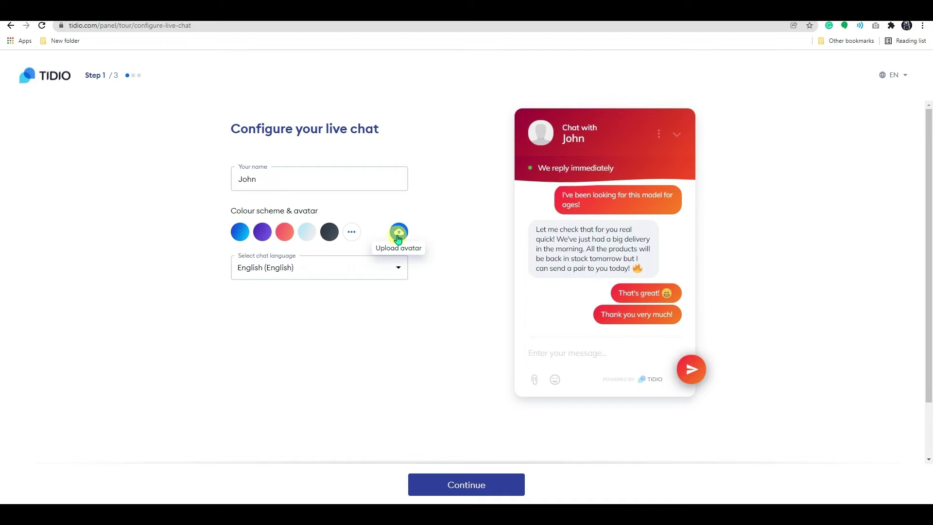
# Upload a profile photo as the chat avatar and keep English as the chat language.
pyautogui.click(399, 233)
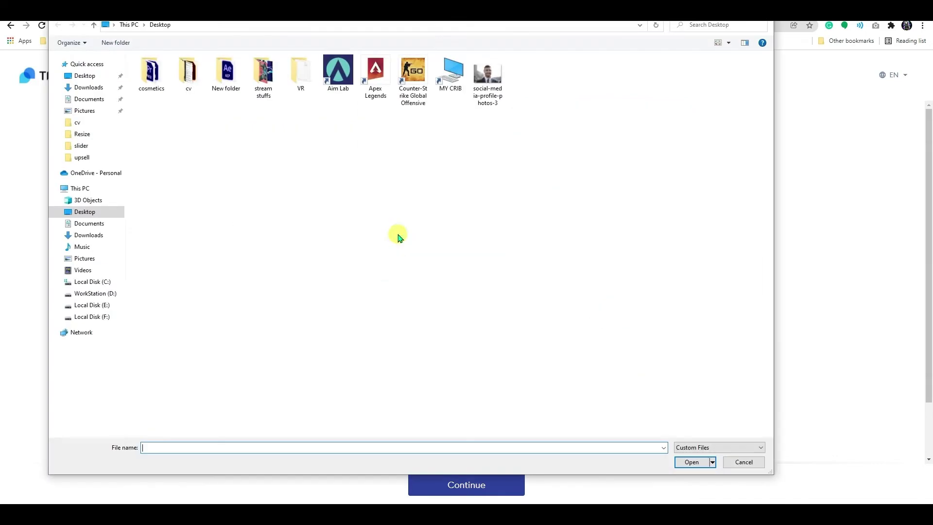
pyautogui.click(487, 78)
pyautogui.click(687, 462)
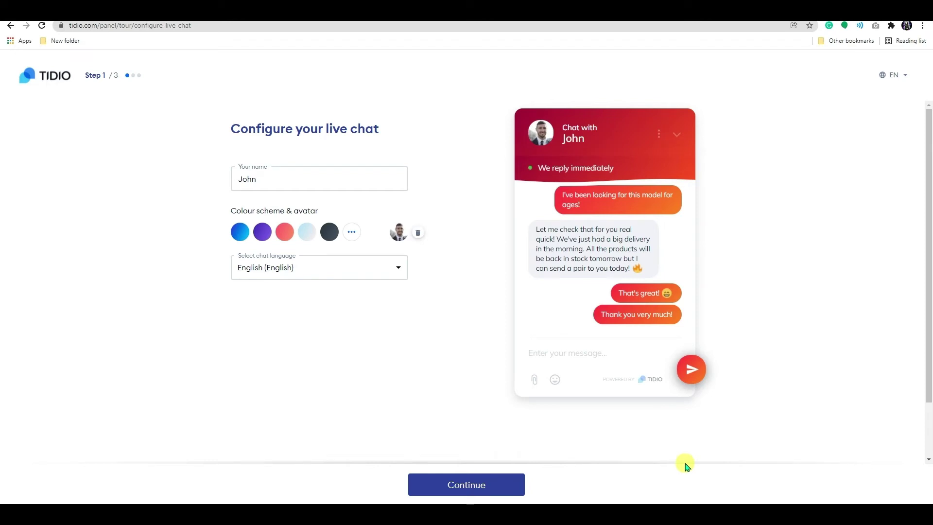
pyautogui.click(301, 269)
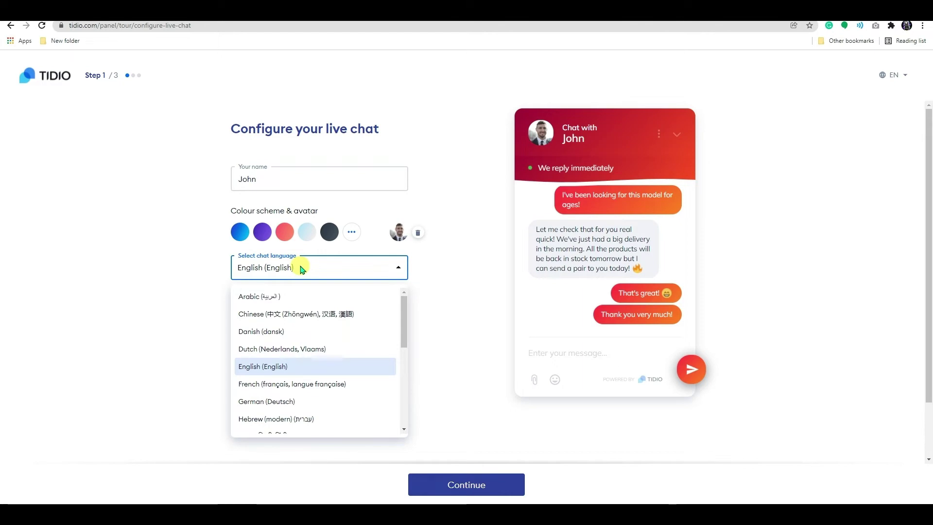
pyautogui.click(302, 268)
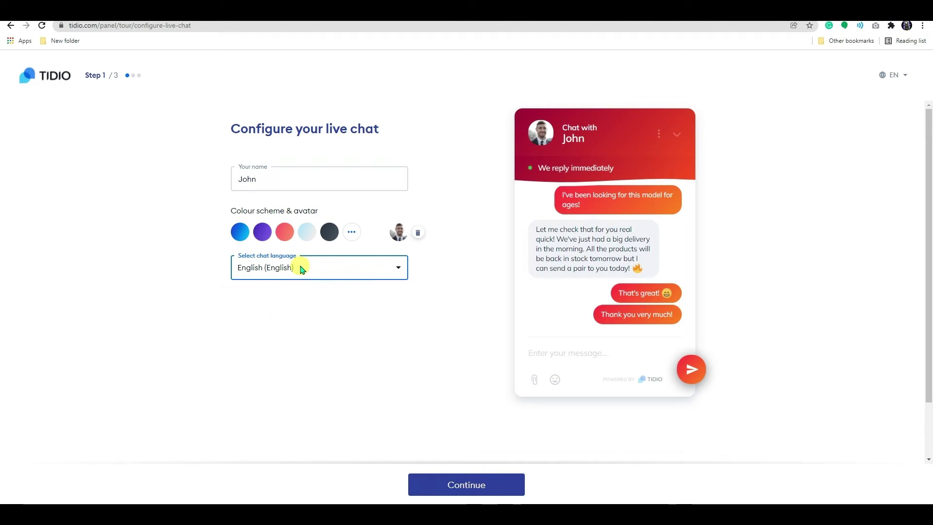
# Keep Online Store as the industry, accept the terms and privacy policy, and continue.
pyautogui.click(477, 474)
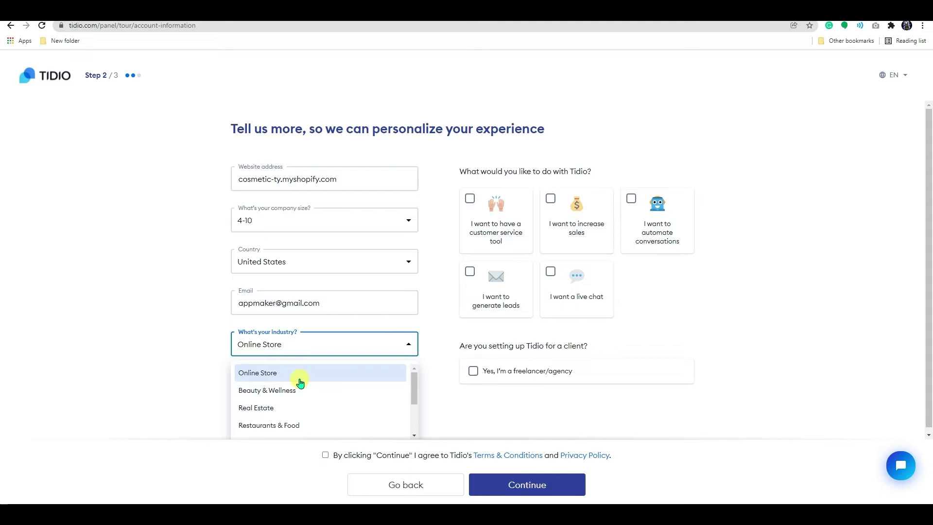
pyautogui.click(297, 373)
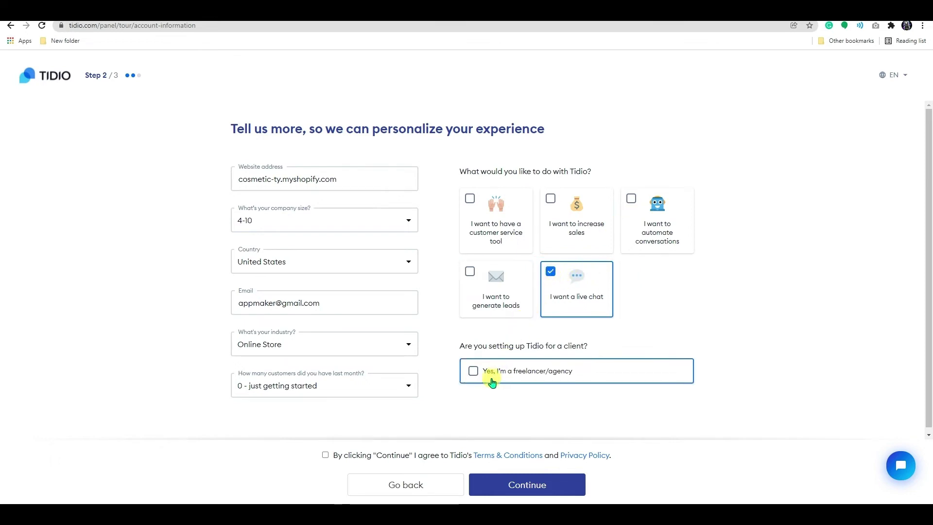
pyautogui.click(461, 455)
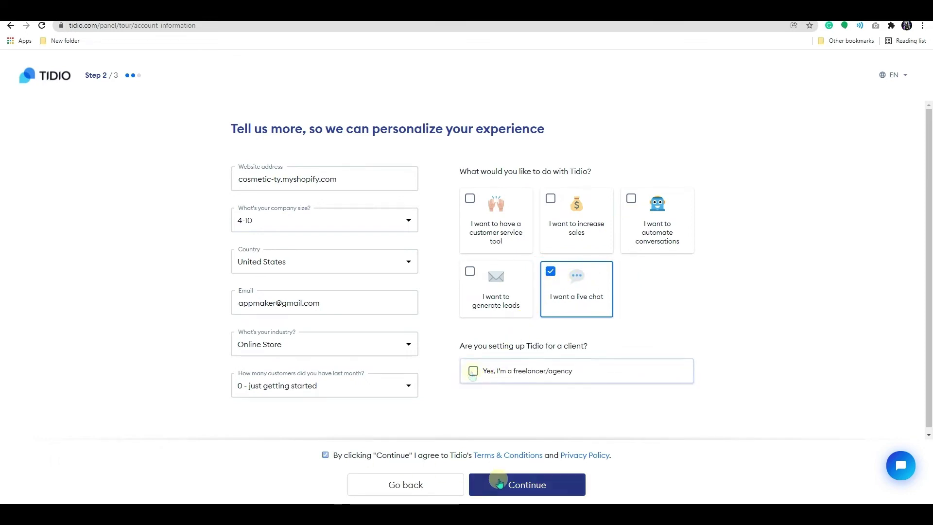
pyautogui.click(532, 486)
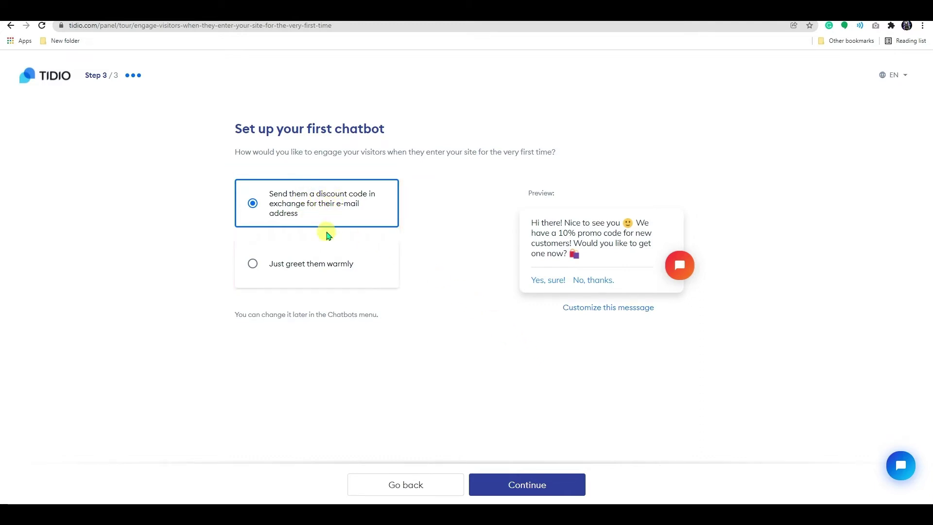
# Choose the discount-code welcome chatbot, customize its greeting message, and finish onboarding.
pyautogui.click(322, 267)
pyautogui.click(606, 310)
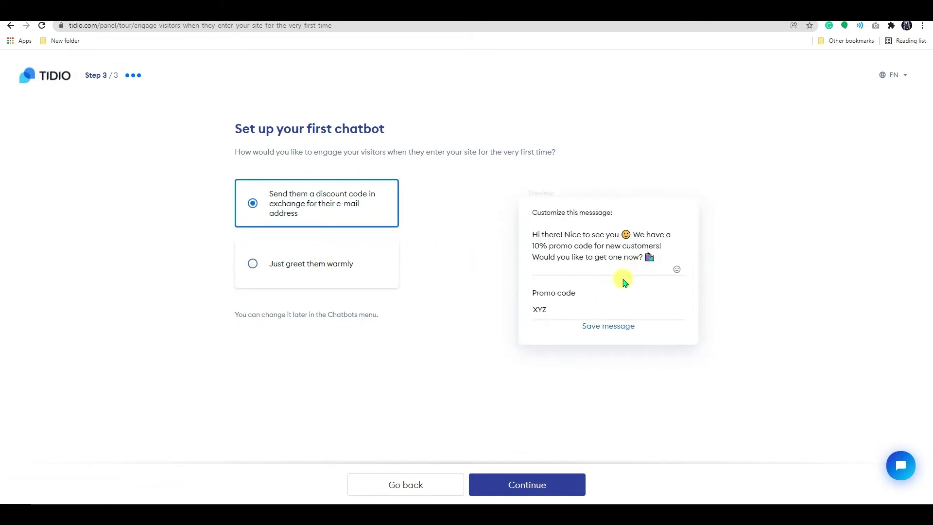
pyautogui.moveTo(558, 308); pyautogui.dragTo(516, 311)
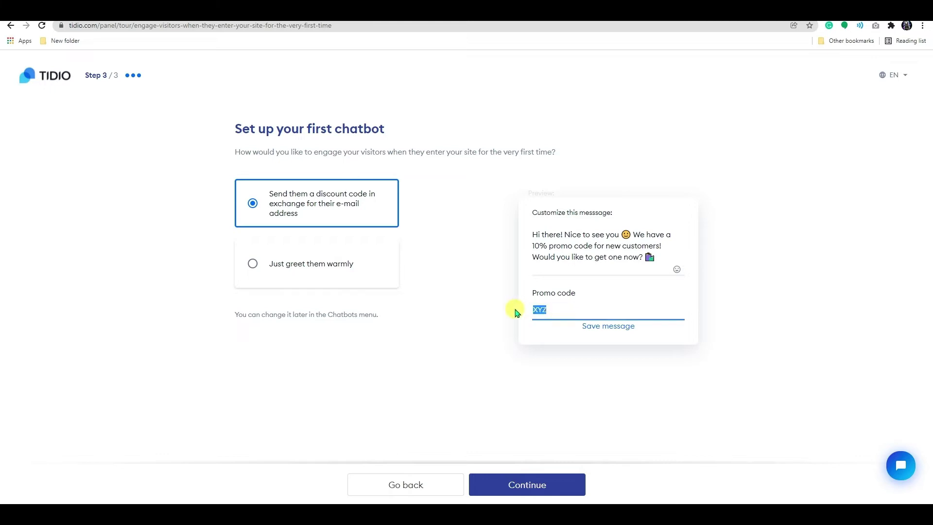
pyautogui.click(516, 310)
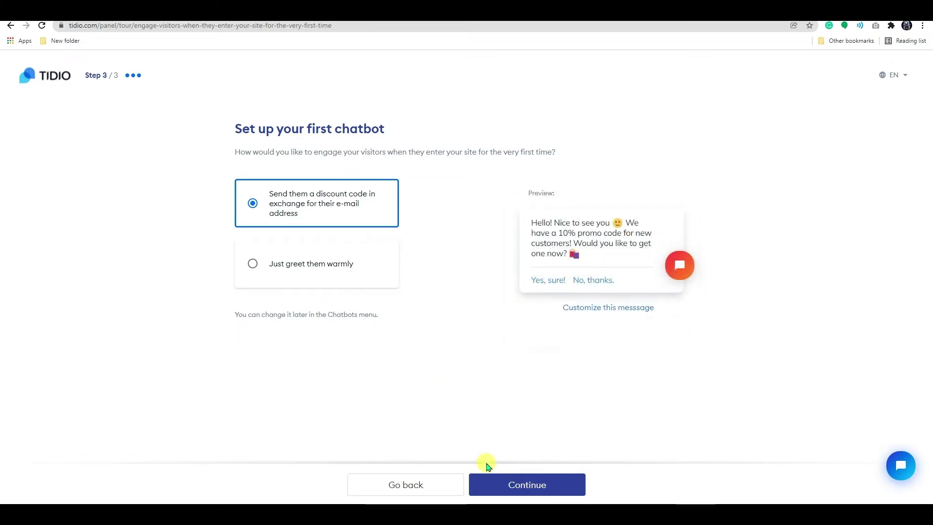
pyautogui.click(498, 484)
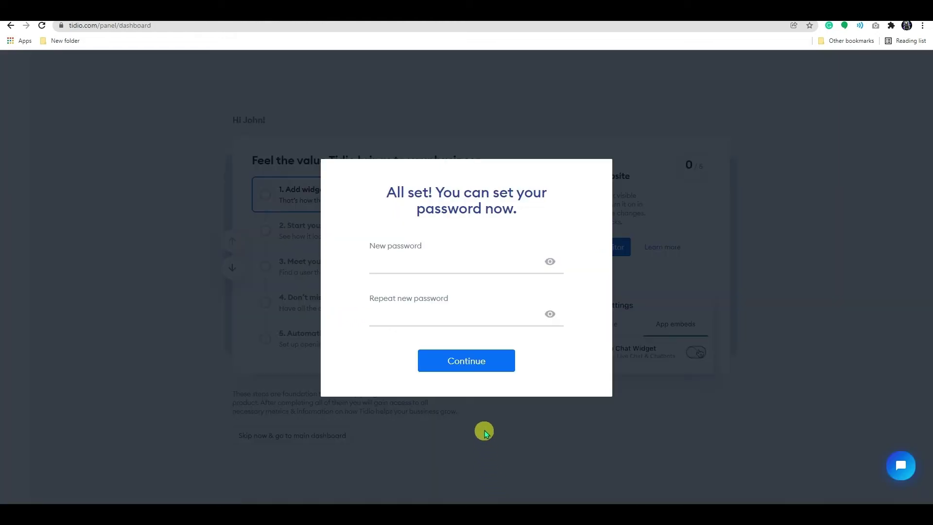
# Create and confirm the account password, skip the setup checklist, and open Settings.
pyautogui.click(476, 271)
pyautogui.write('••')
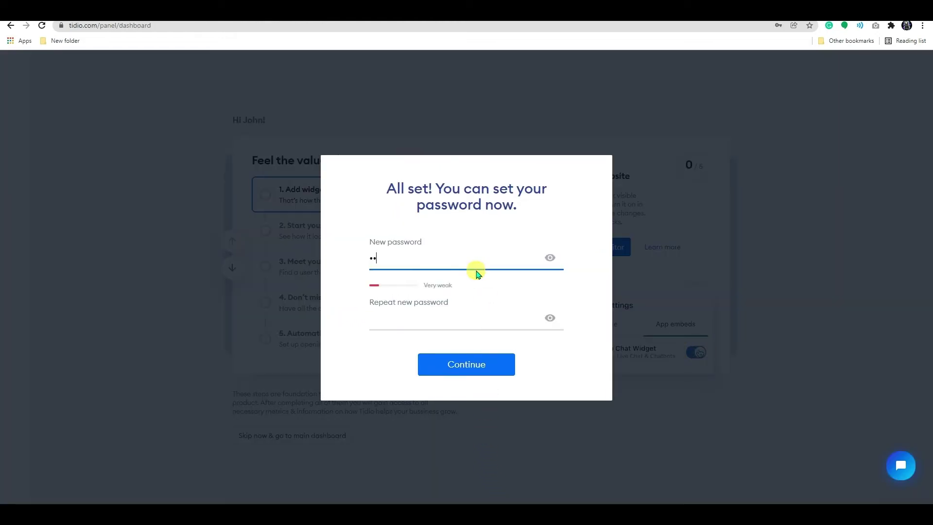
pyautogui.write('•••••••')
pyautogui.click(440, 321)
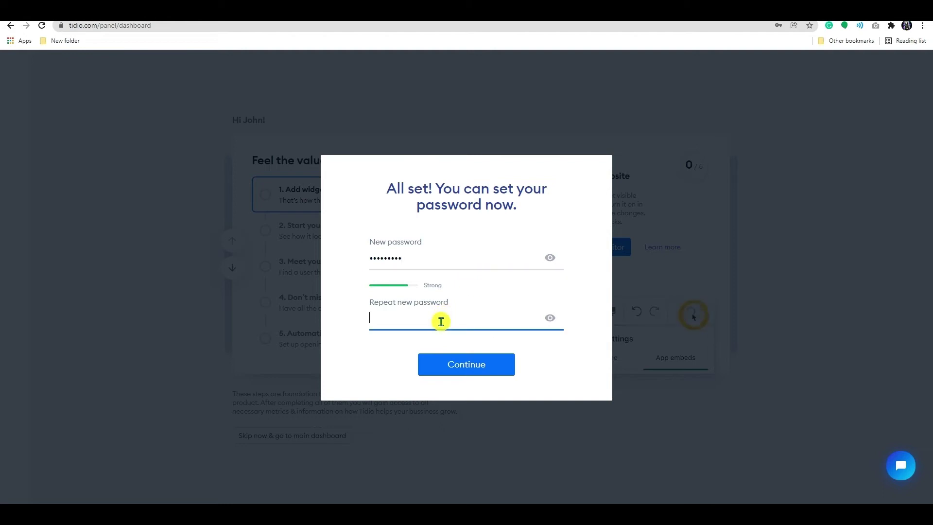
pyautogui.write('••••••••')
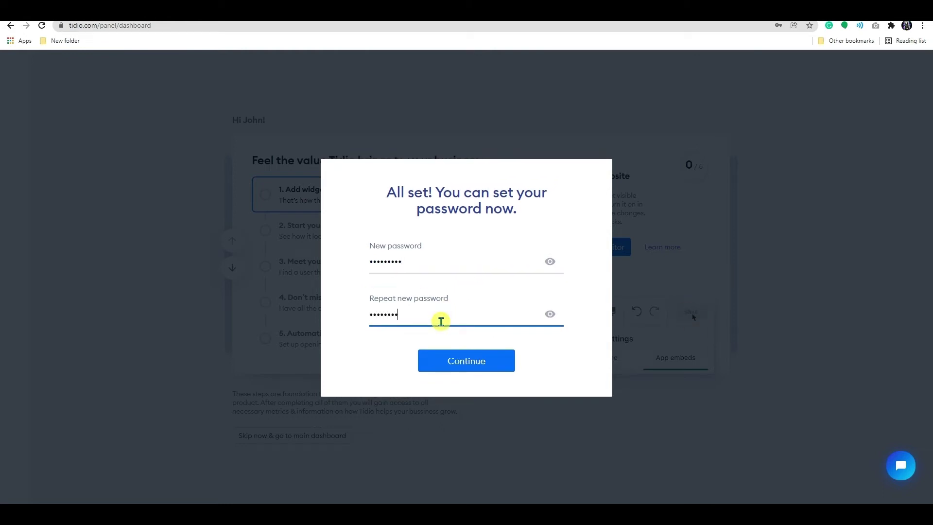
pyautogui.write('•')
pyautogui.click(463, 360)
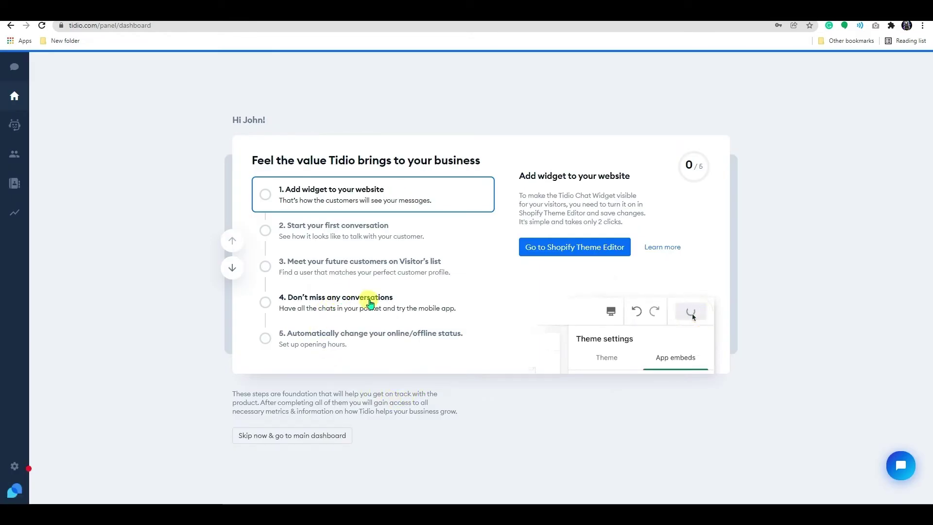
pyautogui.click(288, 437)
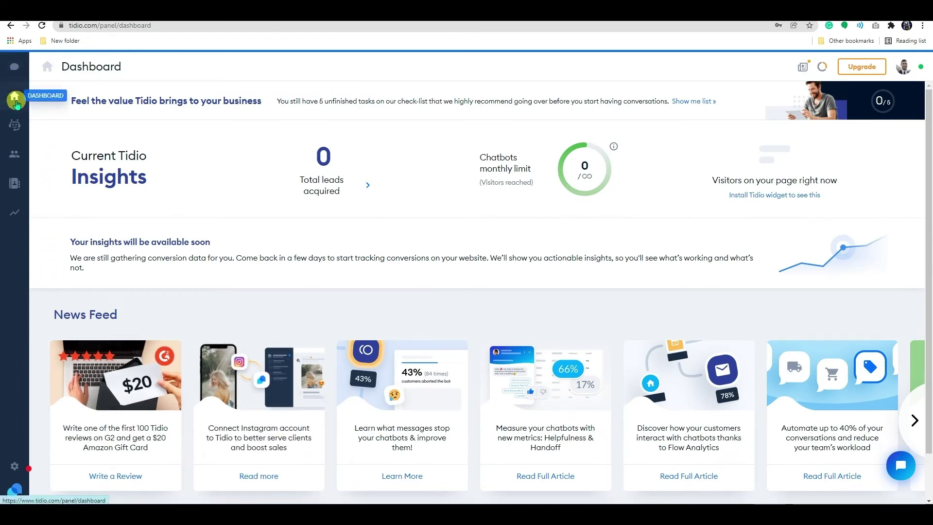
pyautogui.click(13, 466)
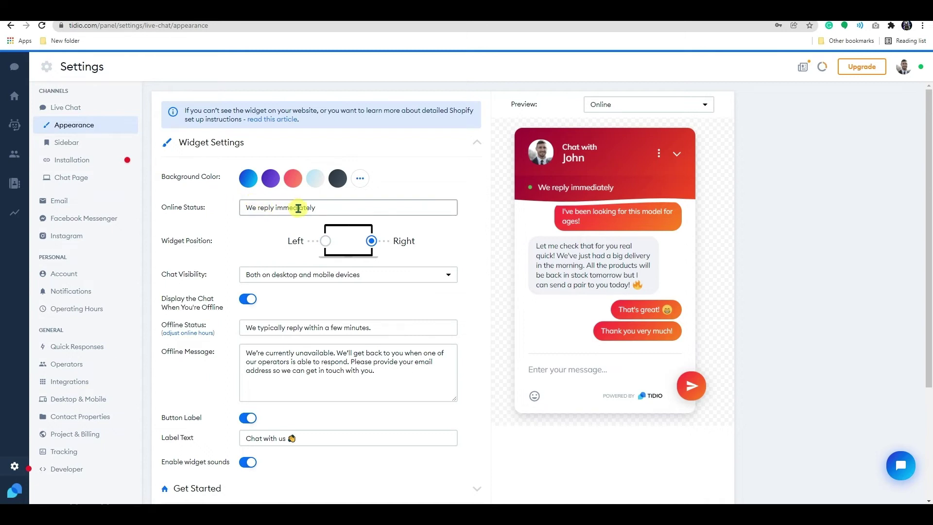
# Replace the online status text 'We reply immediately' with 'Available'.
pyautogui.moveTo(340, 210); pyautogui.dragTo(247, 210)
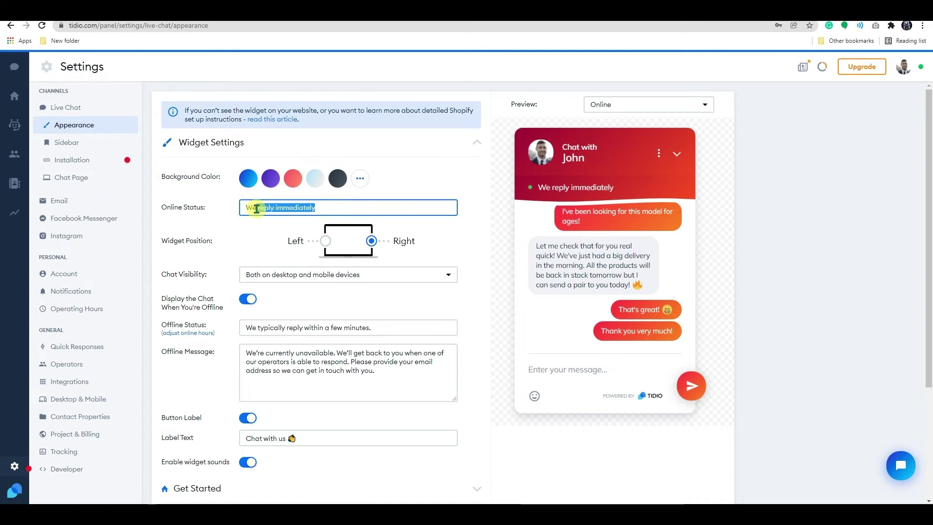
pyautogui.write('Available')
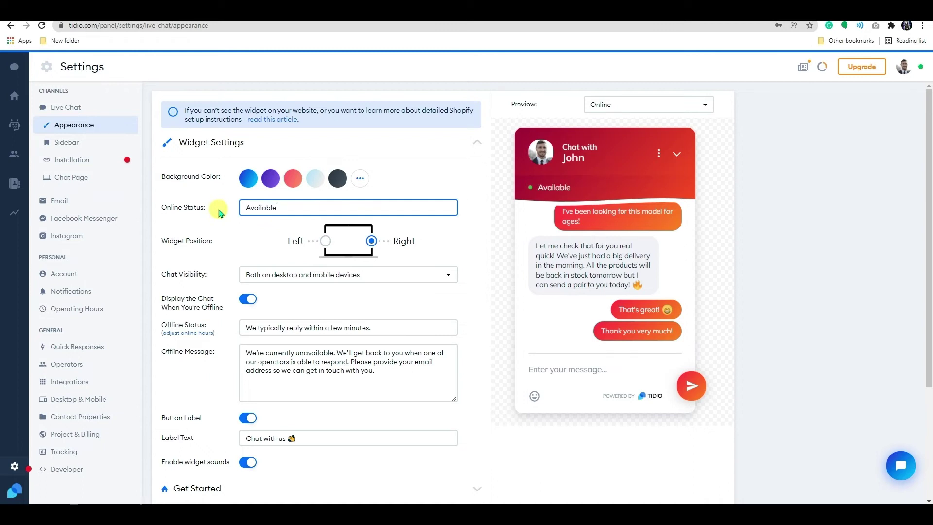
pyautogui.click(218, 212)
pyautogui.scroll(-1, 219, 212)
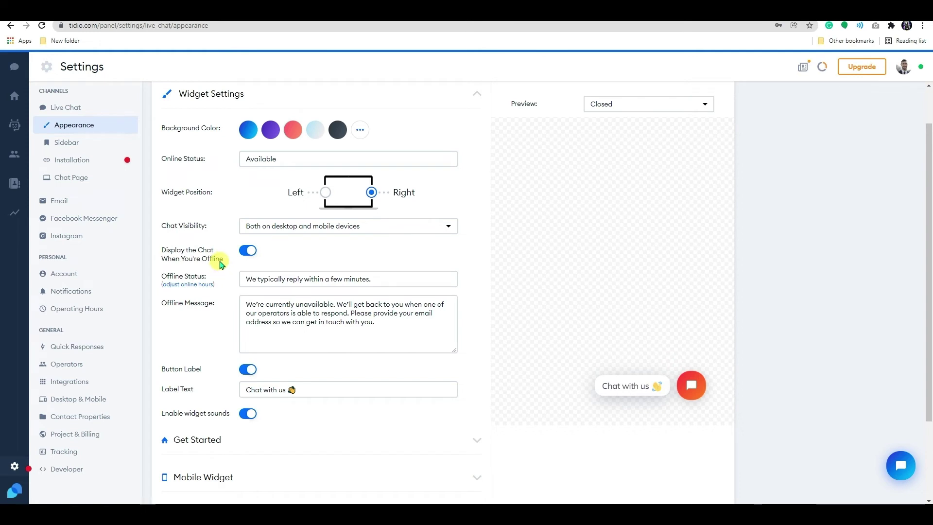
# Keep the chat shown while offline and the 'Talk to us' button label enabled.
pyautogui.click(248, 250)
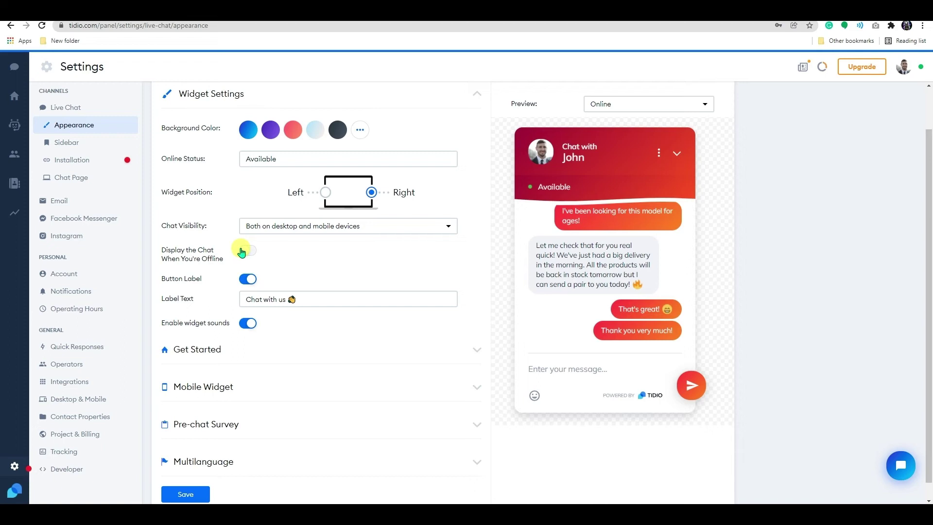
pyautogui.click(246, 252)
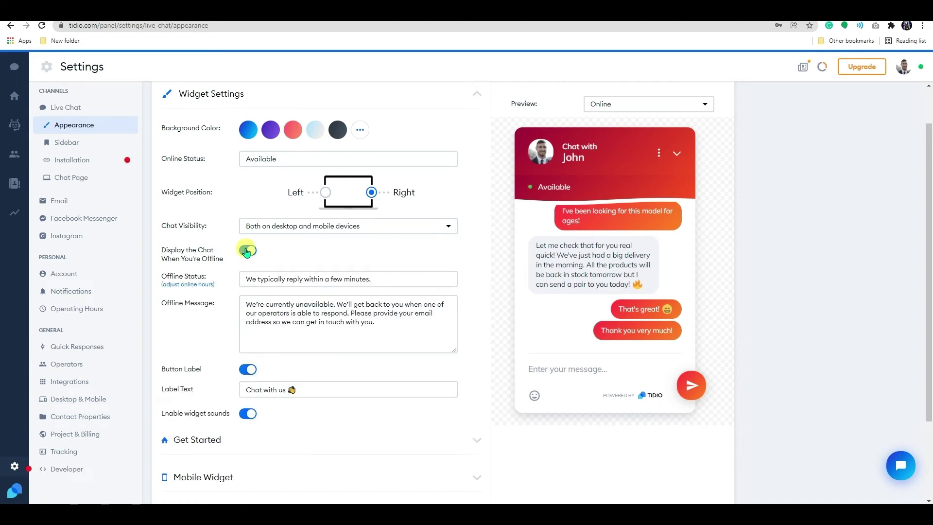
pyautogui.click(246, 371)
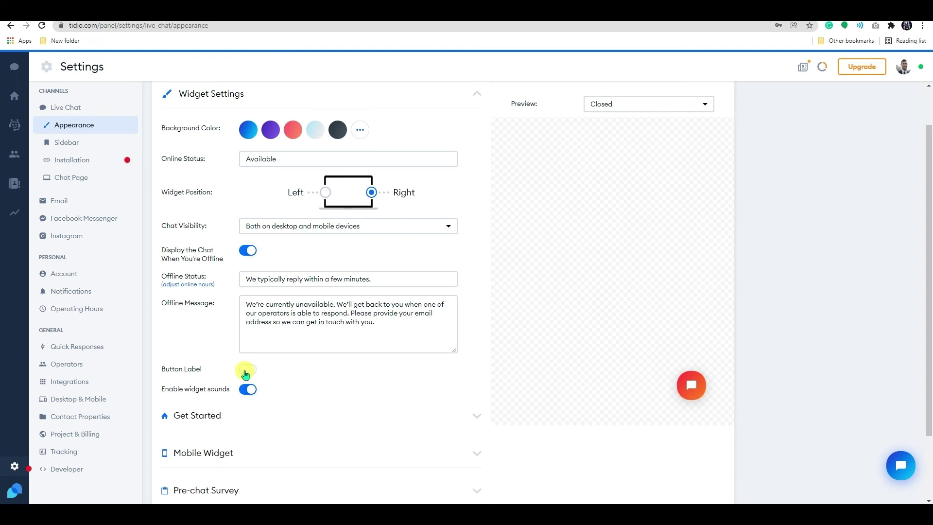
pyautogui.click(247, 370)
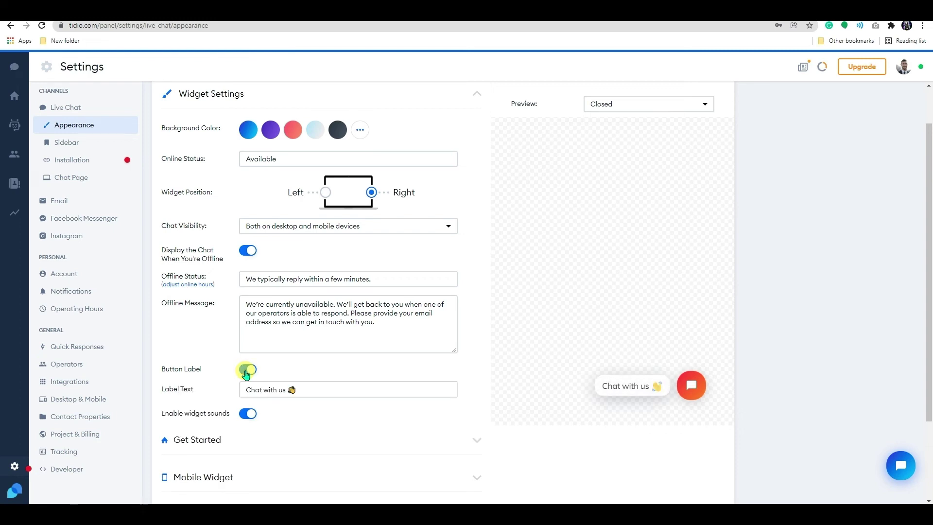
pyautogui.click(247, 370)
pyautogui.click(247, 372)
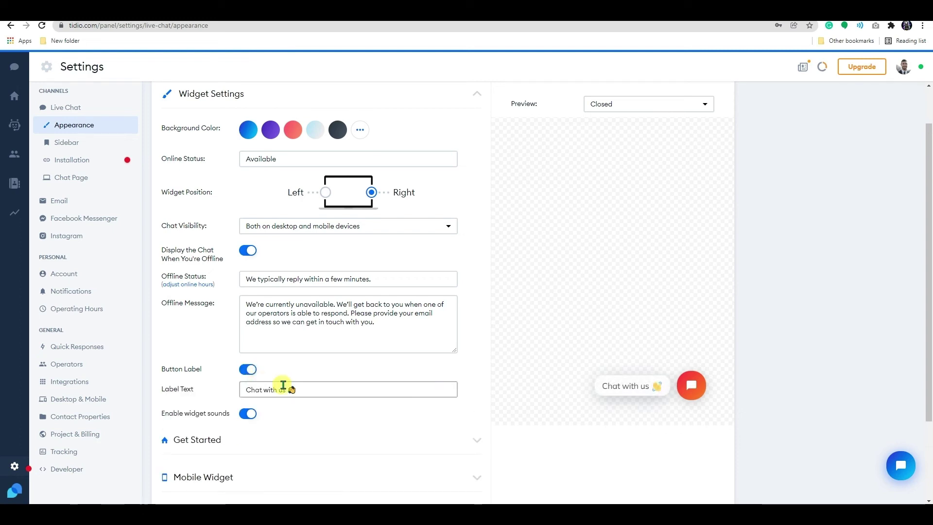
pyautogui.scroll(-2, 479, 343)
# Switch on a background image for the Get Started welcome window.
pyautogui.click(476, 342)
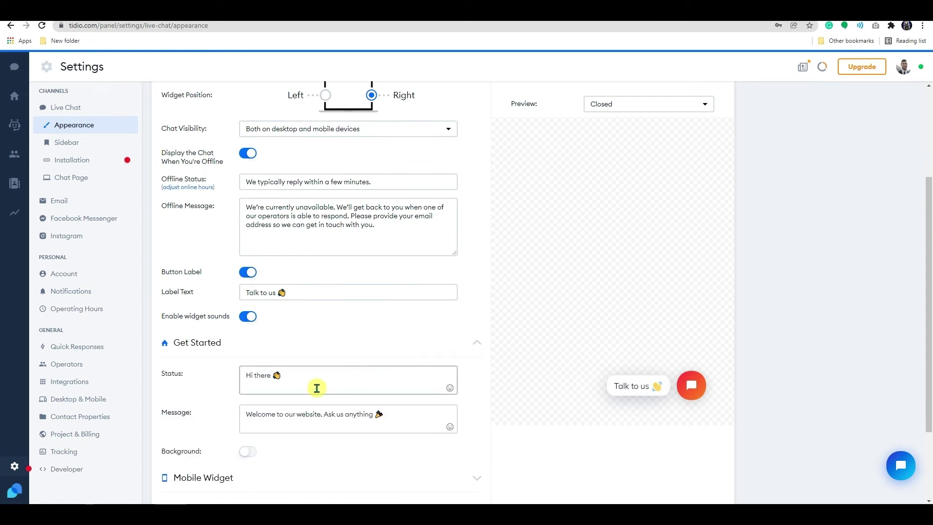
pyautogui.scroll(-1, 296, 383)
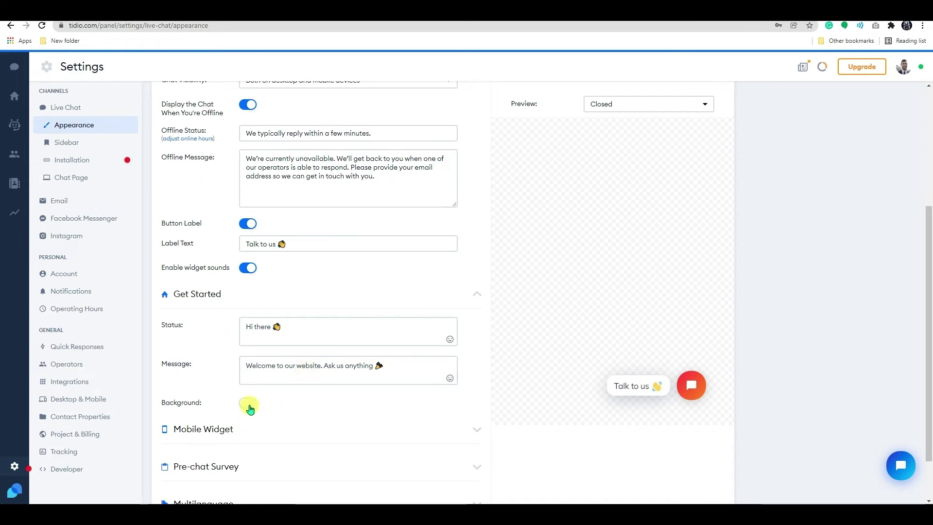
pyautogui.click(248, 402)
pyautogui.scroll(-1, 248, 403)
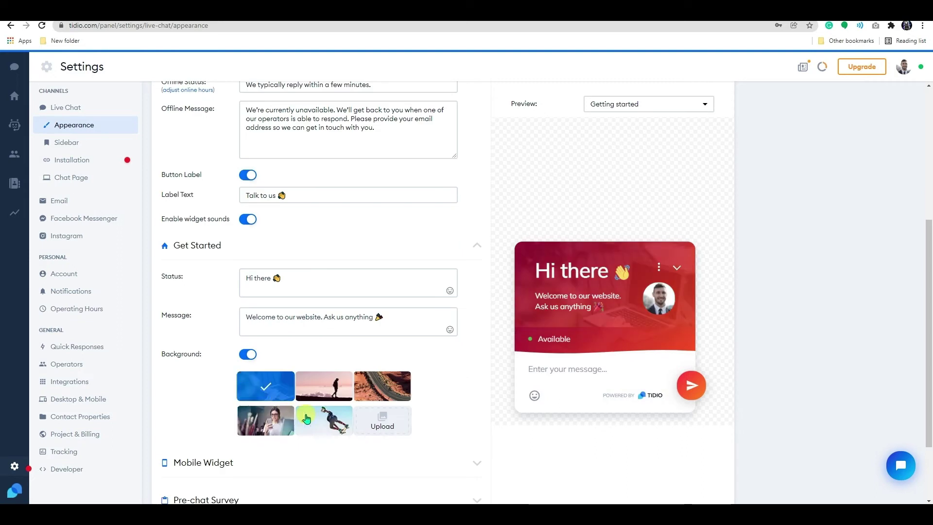
pyautogui.scroll(-2, 426, 402)
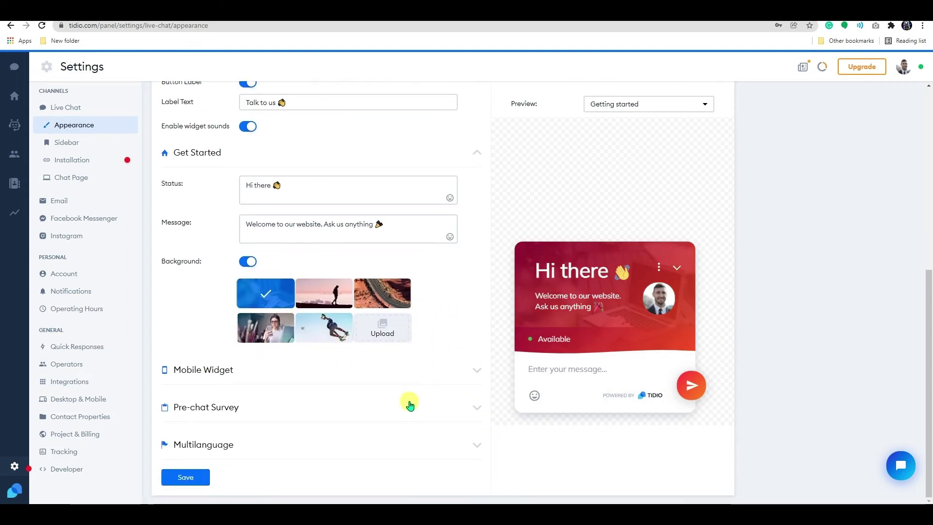
# Try Mobile Widget button size and position, leaving it large on the right.
pyautogui.click(408, 402)
pyautogui.click(478, 369)
pyautogui.scroll(-1, 392, 375)
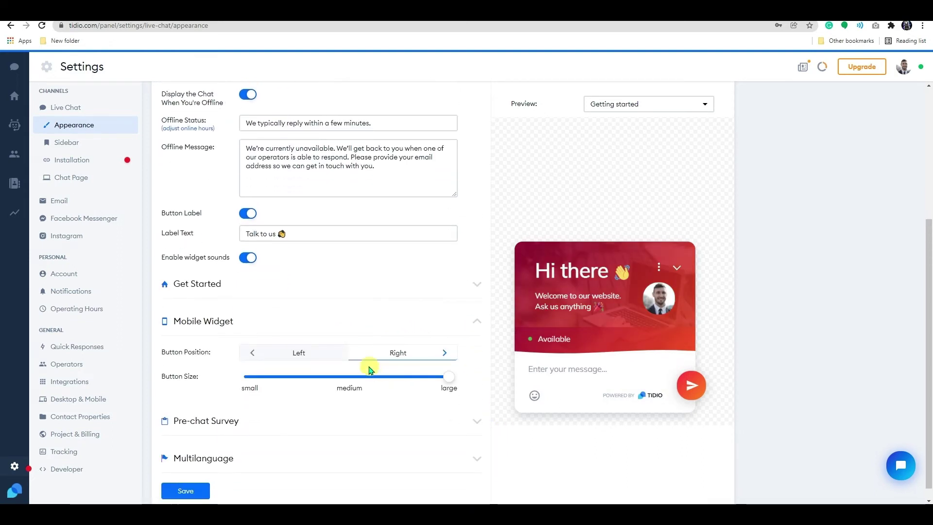
pyautogui.moveTo(443, 384); pyautogui.dragTo(475, 385)
pyautogui.click(298, 353)
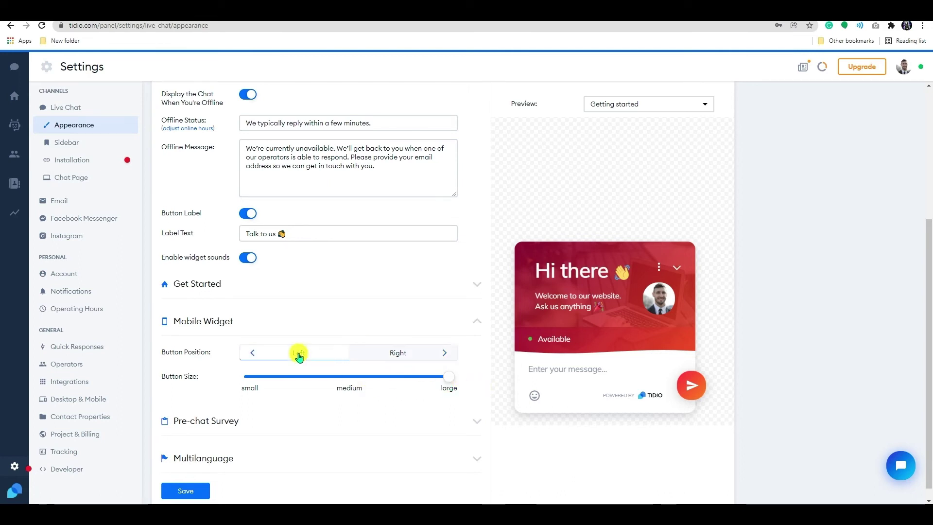
pyautogui.click(374, 353)
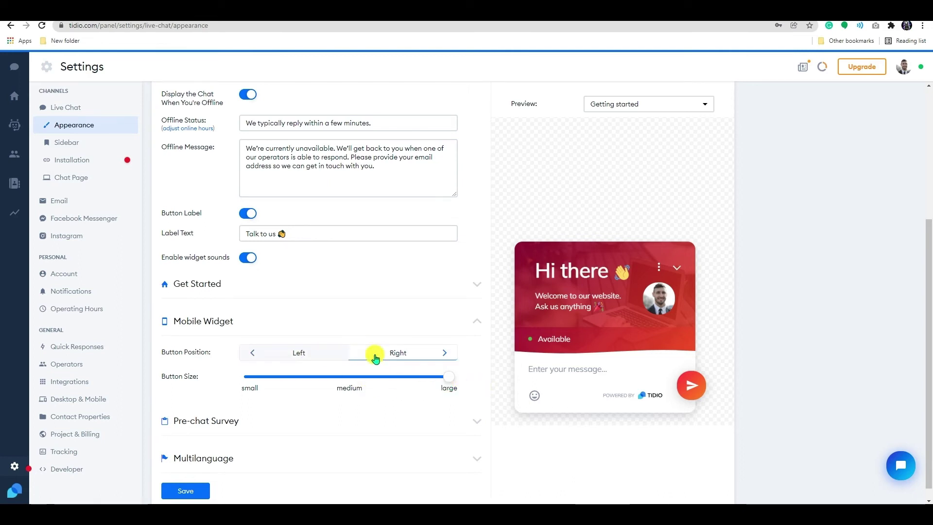
pyautogui.click(476, 321)
# Add the Name field to the pre-chat survey alongside email.
pyautogui.click(476, 407)
pyautogui.scroll(-1, 408, 403)
pyautogui.scroll(-2, 408, 403)
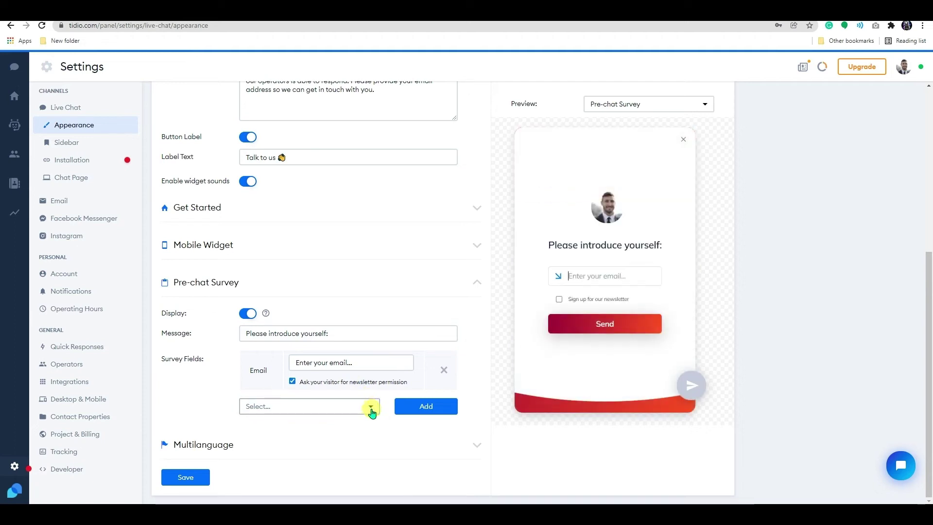
pyautogui.click(371, 412)
pyautogui.click(333, 443)
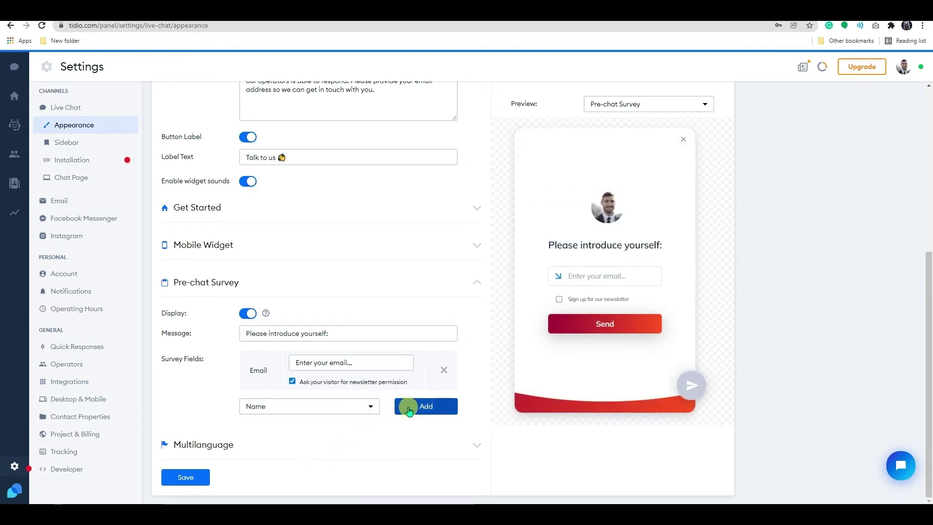
pyautogui.click(409, 411)
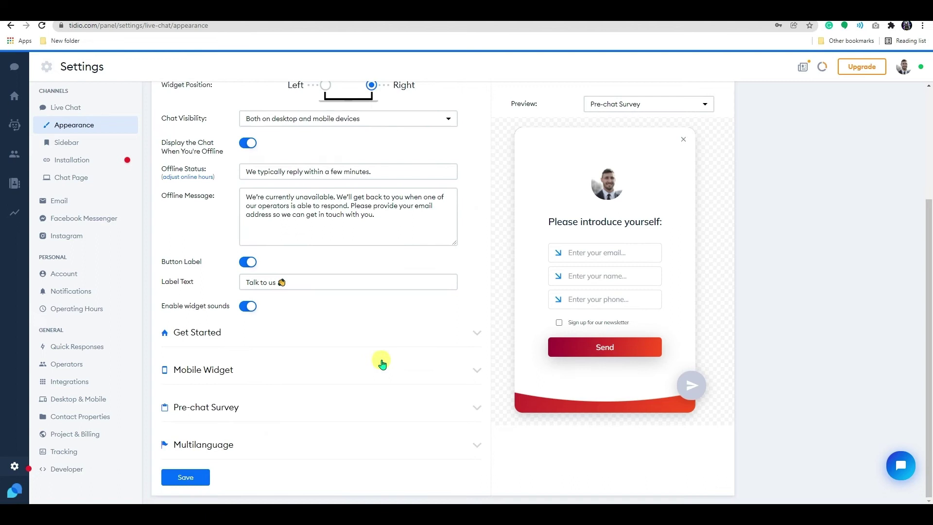
# Add Hindi (HI) as a Multilanguage widget language next to English and save.
pyautogui.click(356, 449)
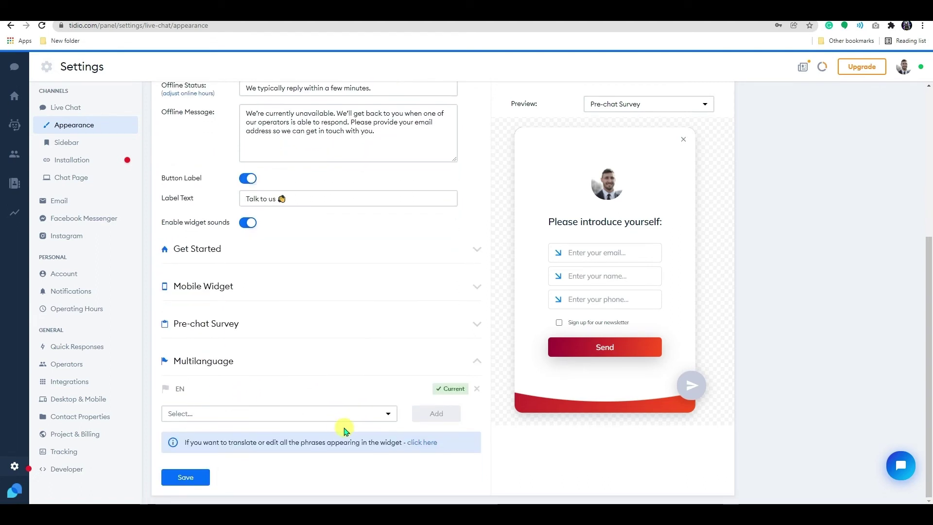
pyautogui.click(375, 419)
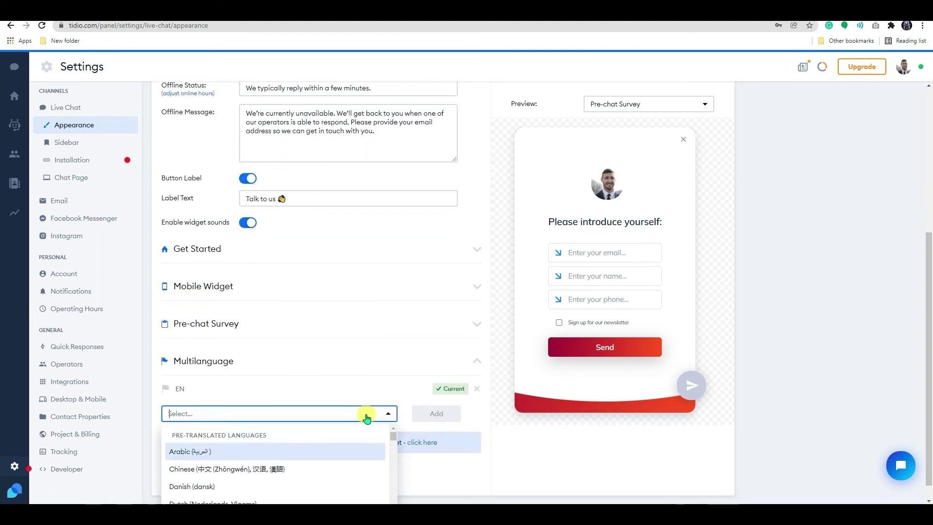
pyautogui.write('hi')
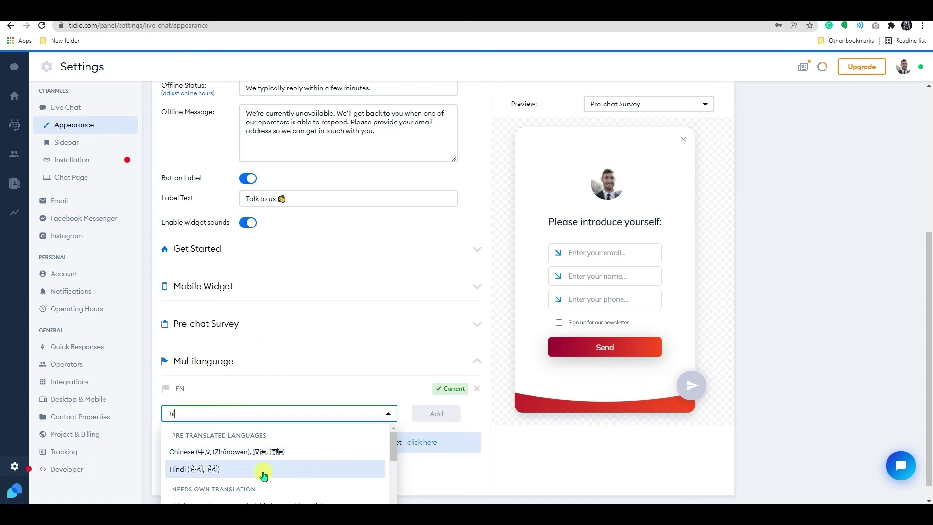
pyautogui.click(266, 469)
pyautogui.click(437, 417)
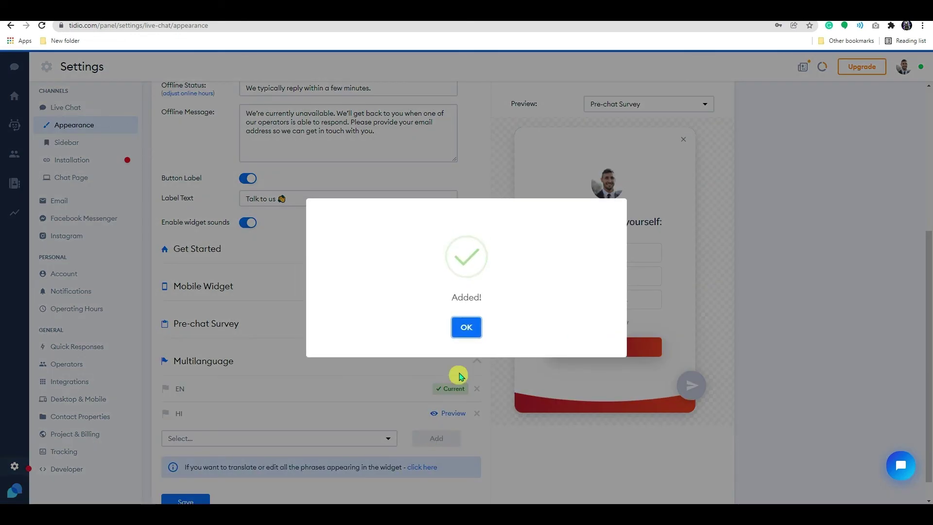
pyautogui.click(467, 324)
pyautogui.scroll(-1, 340, 399)
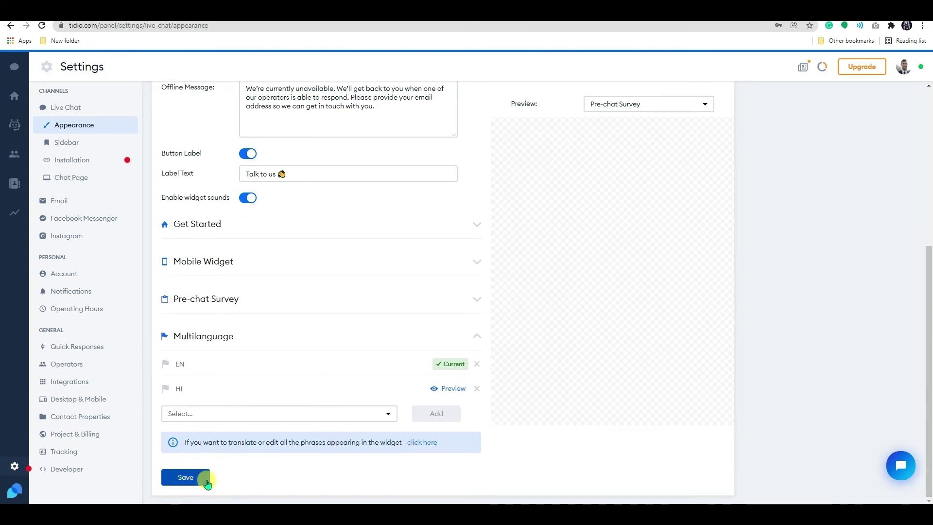
pyautogui.click(206, 483)
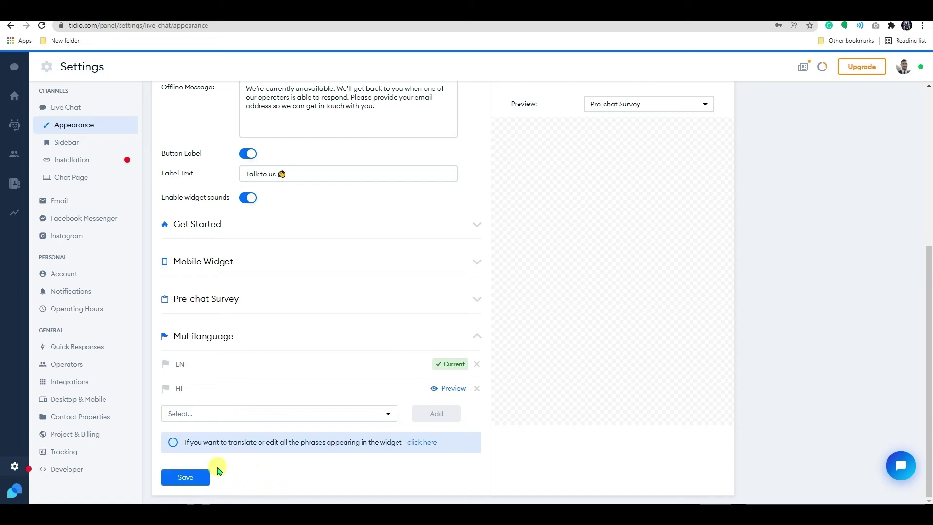
# Enable the 'Chat with us' sidebar tab, colour it orange #F57222, and save.
pyautogui.click(84, 146)
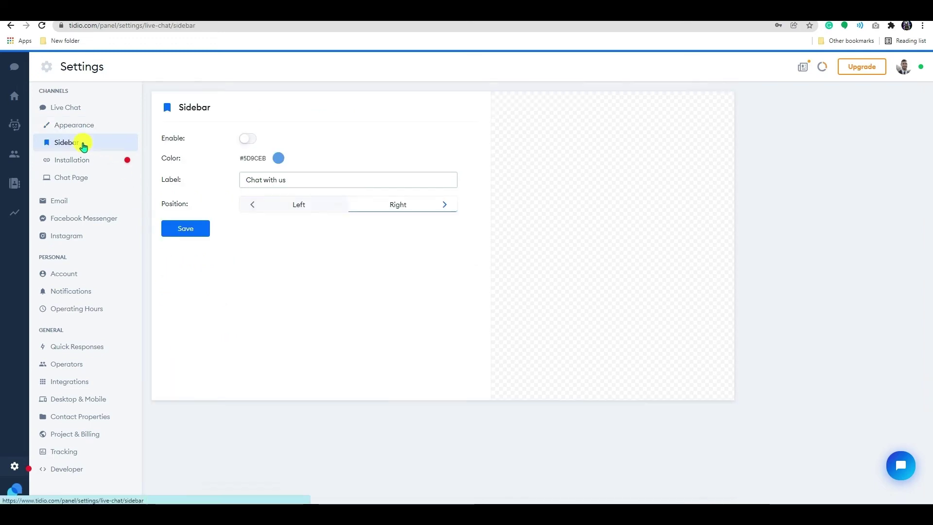
pyautogui.click(251, 142)
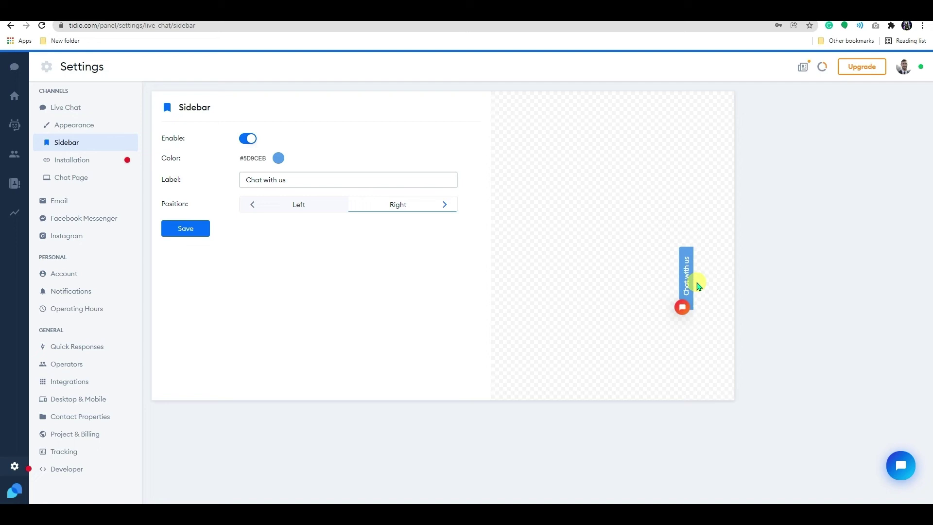
pyautogui.click(279, 158)
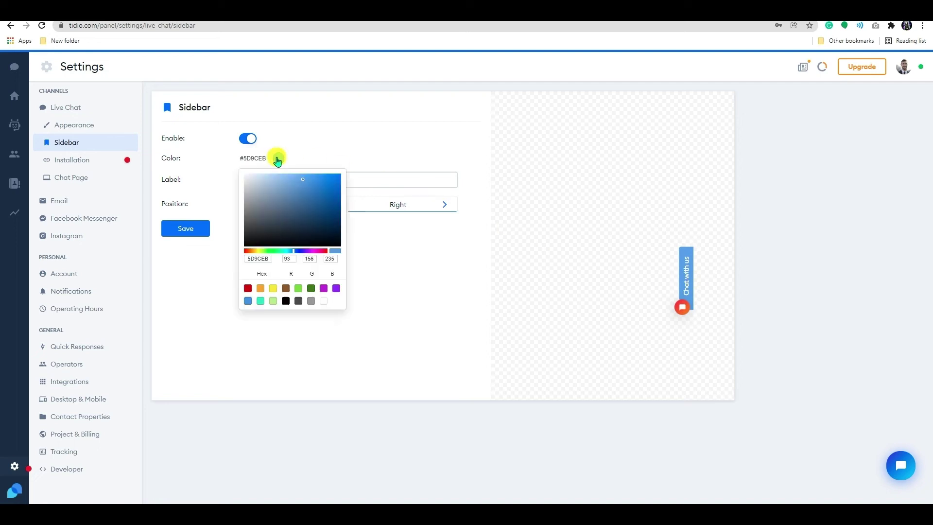
pyautogui.click(315, 250)
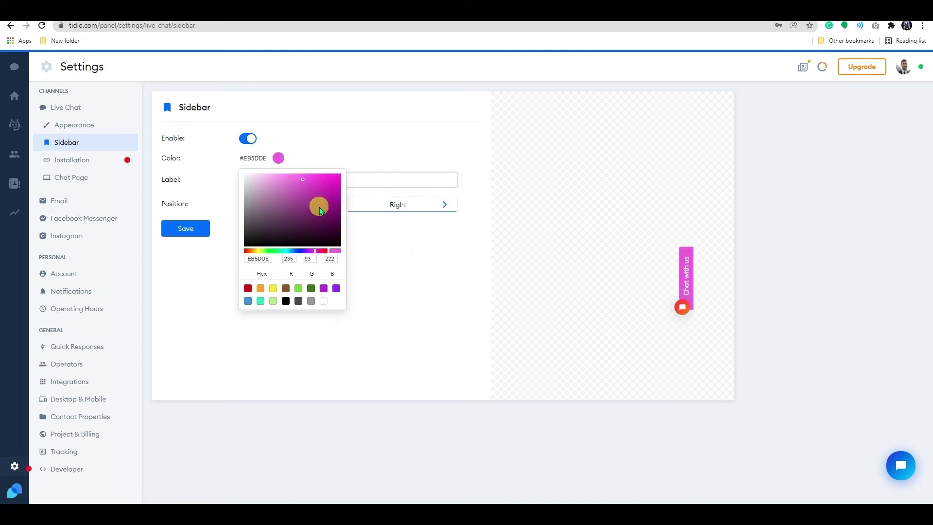
pyautogui.click(249, 250)
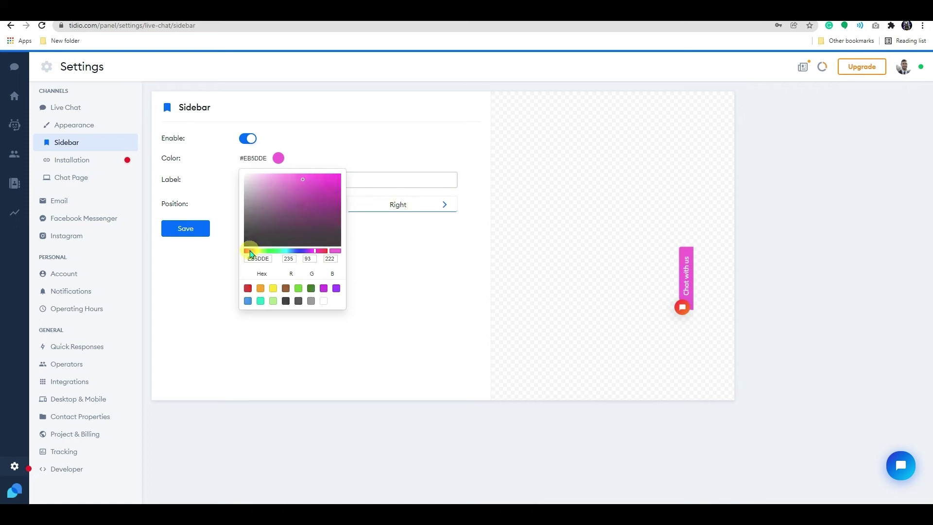
pyautogui.click(199, 229)
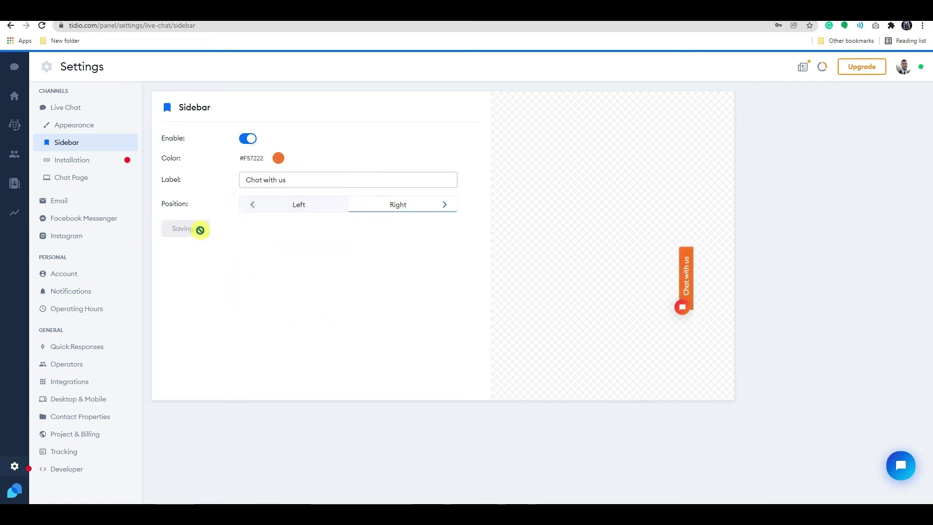
# Set the Incoming Visitor sound to Notification in the notification settings.
pyautogui.click(65, 274)
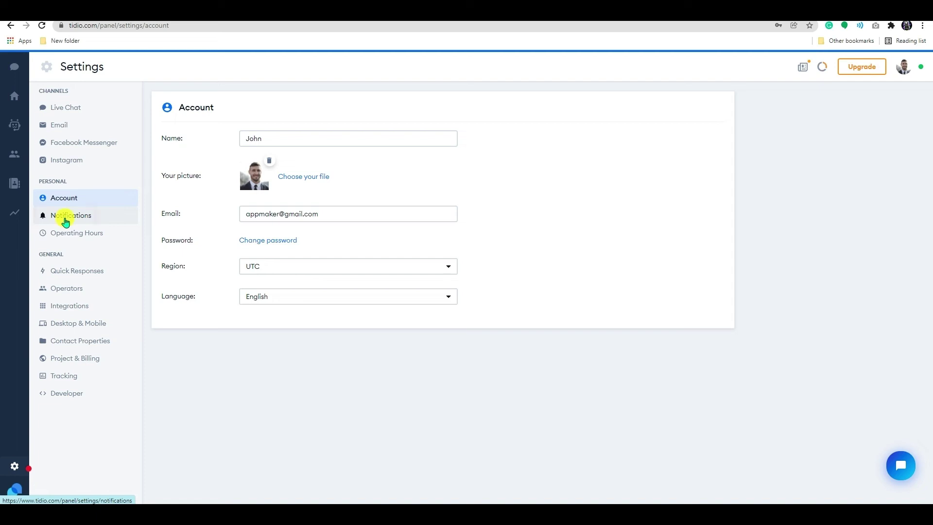
pyautogui.click(66, 222)
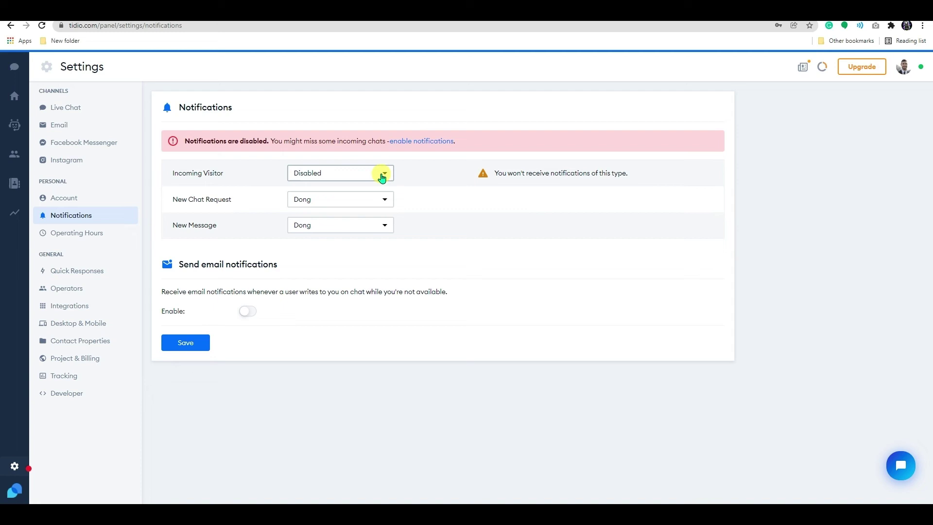
pyautogui.click(382, 175)
pyautogui.click(381, 176)
pyautogui.click(382, 176)
pyautogui.scroll(-2, 373, 241)
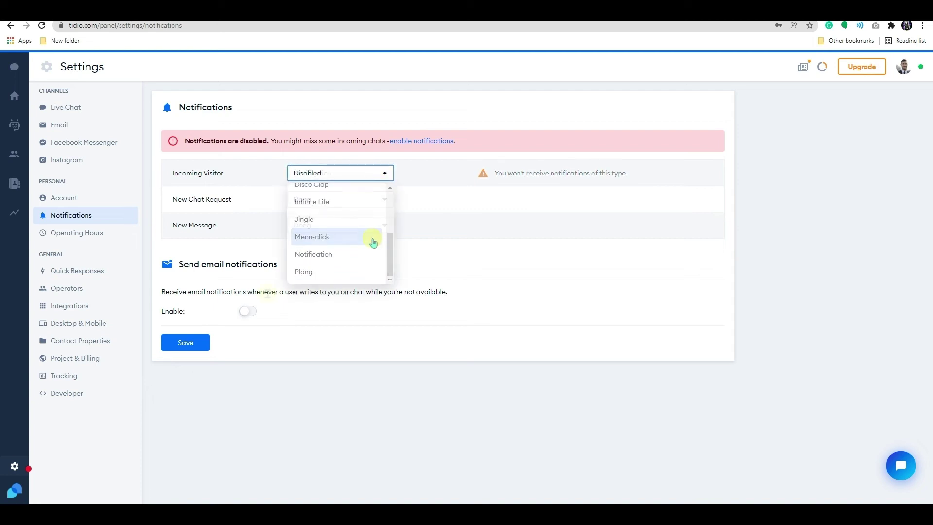
pyautogui.click(349, 254)
# Leave e-mail notifications off and save the notification settings.
pyautogui.click(249, 312)
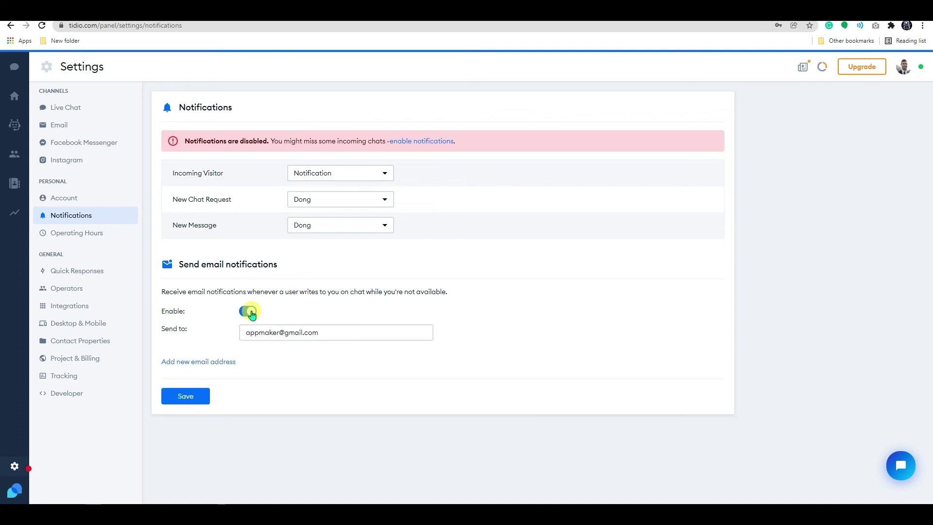
pyautogui.click(249, 311)
pyautogui.click(187, 342)
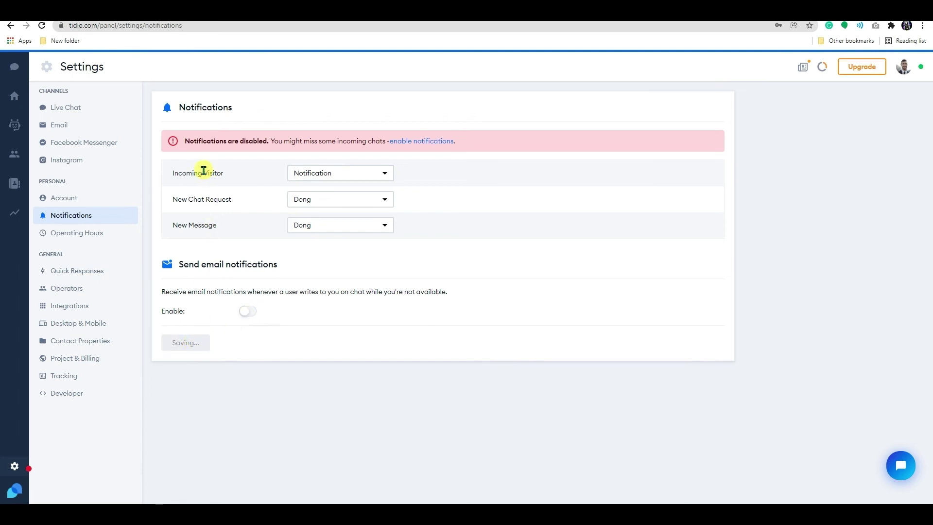
# Turn on operating hours and end Monday and Tuesday at 4:00 PM instead of 5:15 PM.
pyautogui.click(100, 234)
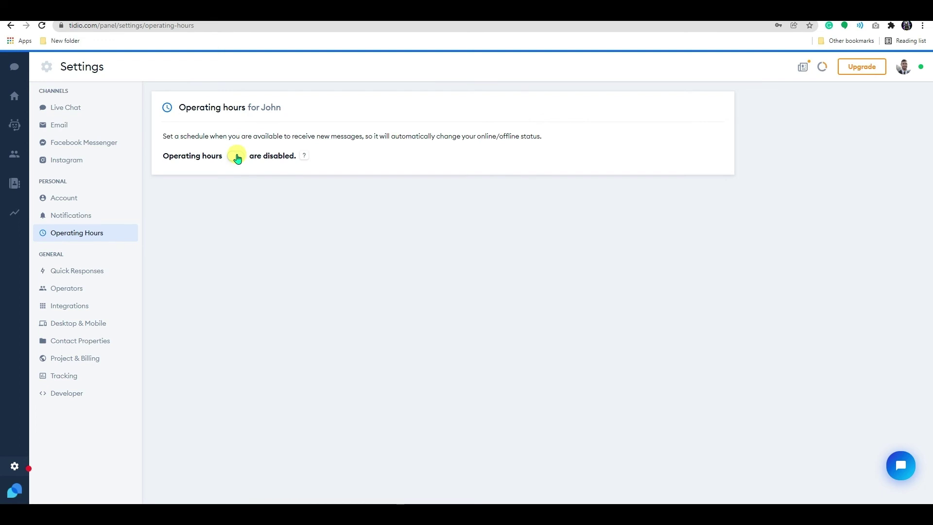
pyautogui.click(237, 156)
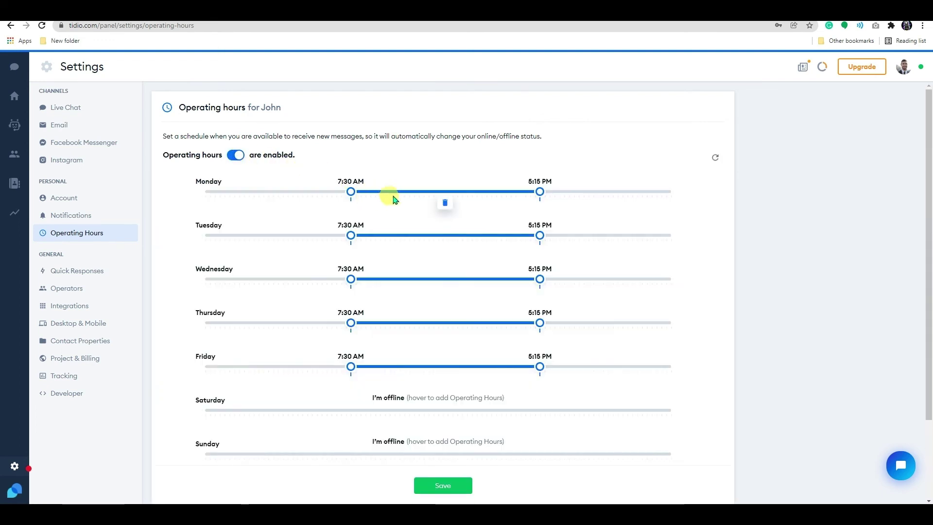
pyautogui.moveTo(542, 194); pyautogui.dragTo(515, 198)
pyautogui.moveTo(540, 235); pyautogui.dragTo(516, 240)
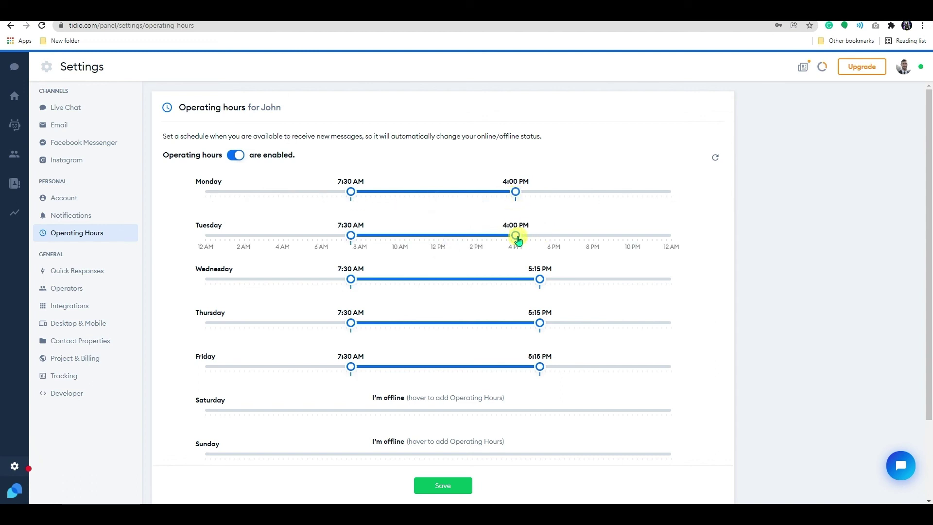
pyautogui.scroll(-1, 425, 364)
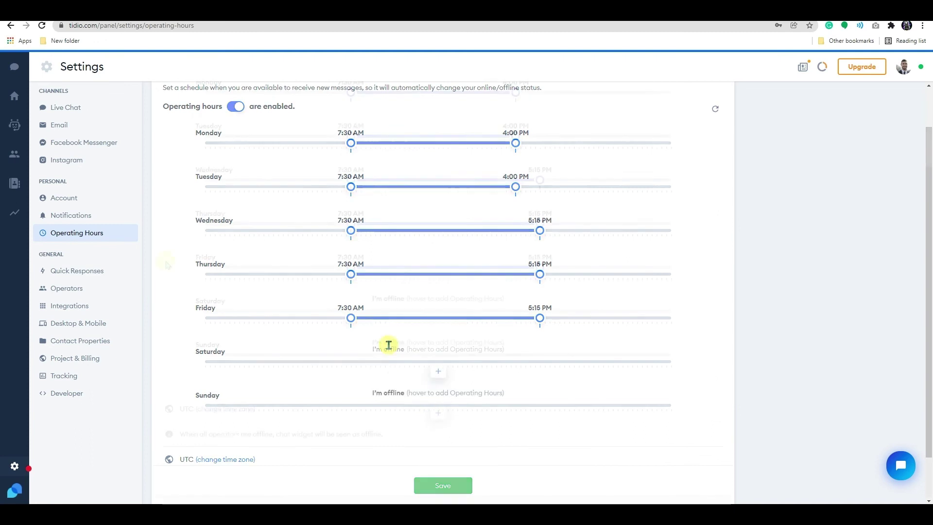
# Add the quick response 'Hola , nice to see you again !' and go to Operators.
pyautogui.click(111, 276)
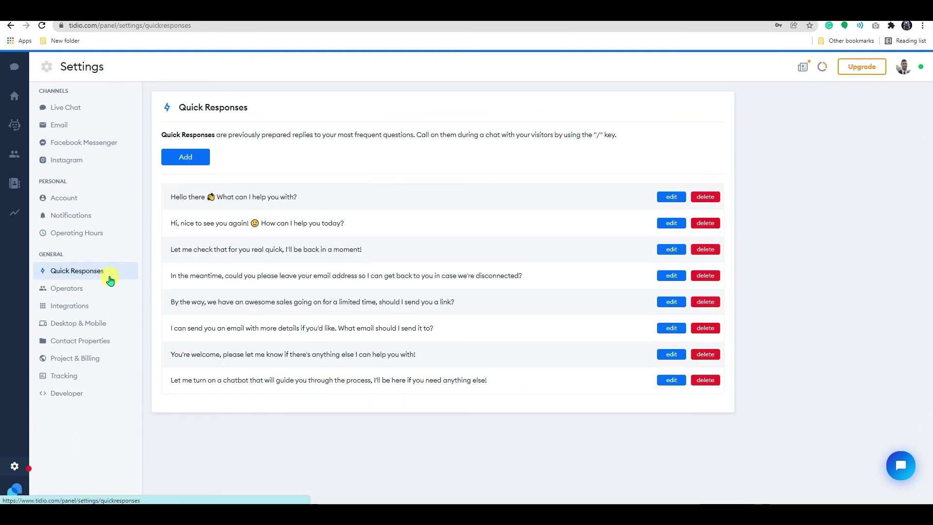
pyautogui.click(204, 164)
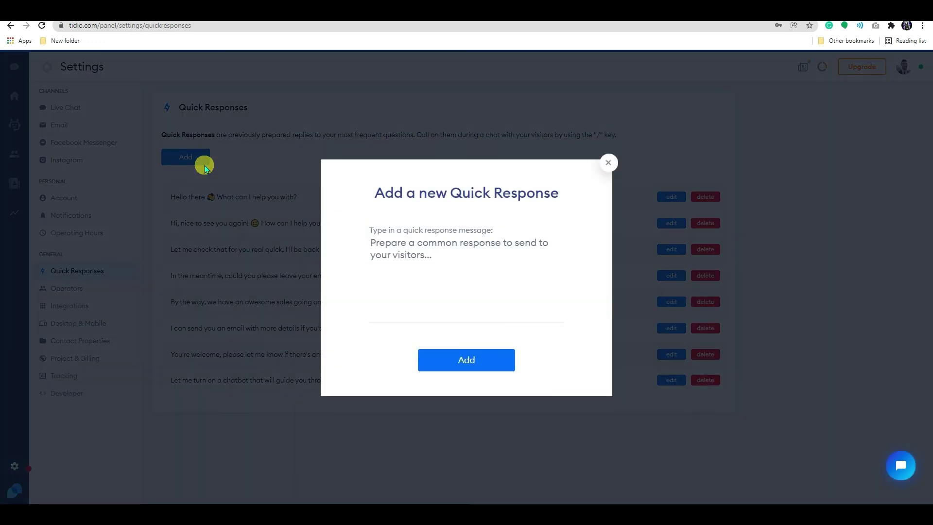
pyautogui.click(453, 251)
pyautogui.write('Hola , nice to see you again !')
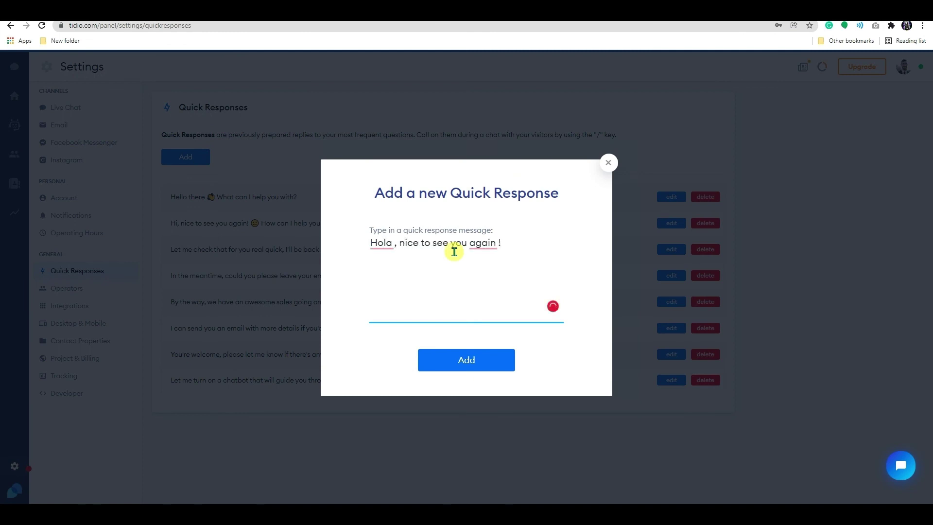
pyautogui.click(473, 358)
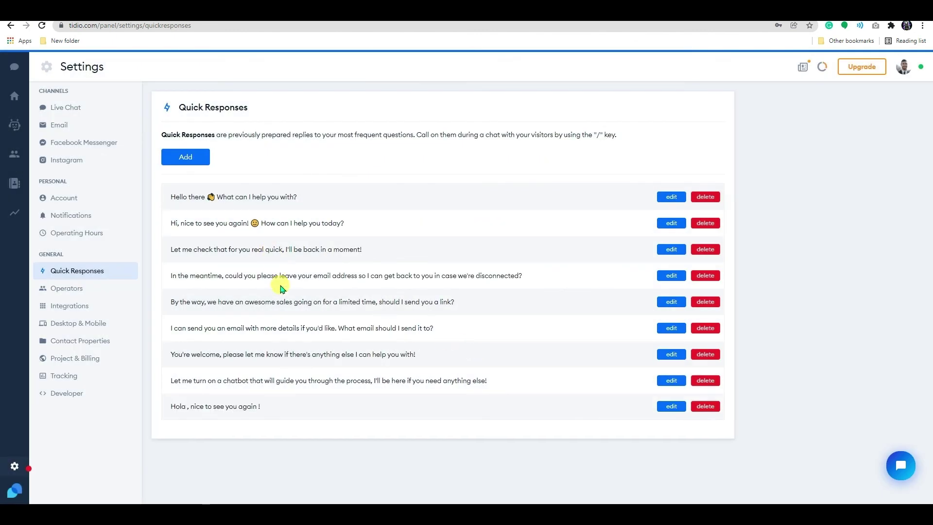
pyautogui.click(77, 291)
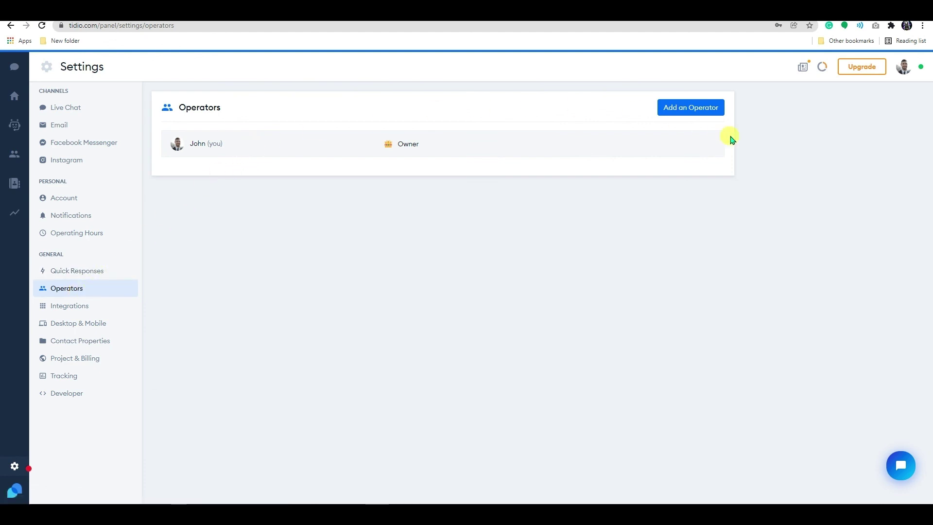
# Open the Add an Operator form without adding anyone, then go to the Desktop & Mobile apps page.
pyautogui.click(676, 111)
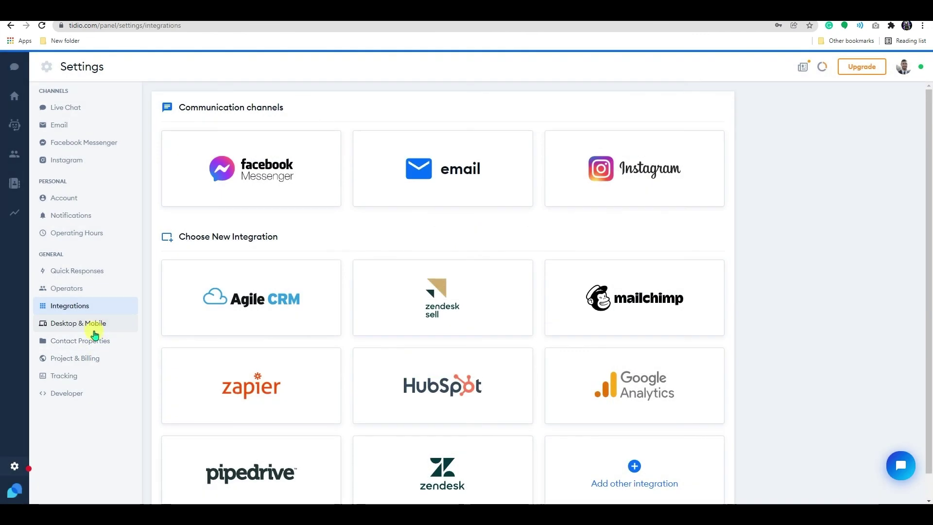
pyautogui.click(94, 326)
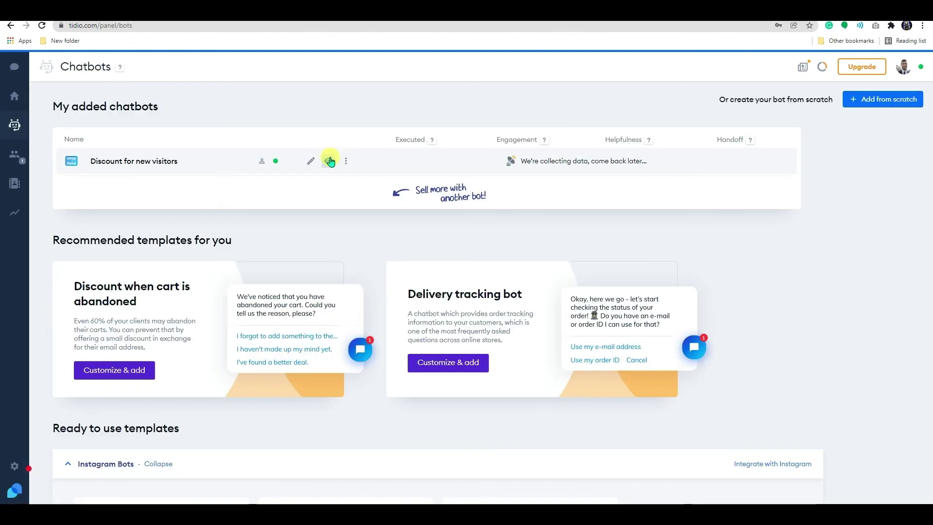
# Test the Discount for new visitors bot in a maximized preview and accept its promo offer.
pyautogui.click(327, 157)
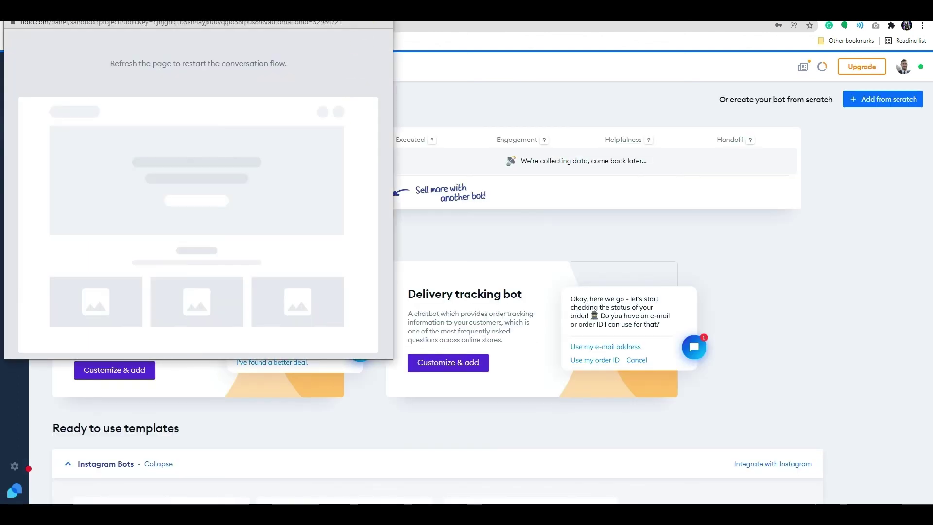
pyautogui.press('super+Up')
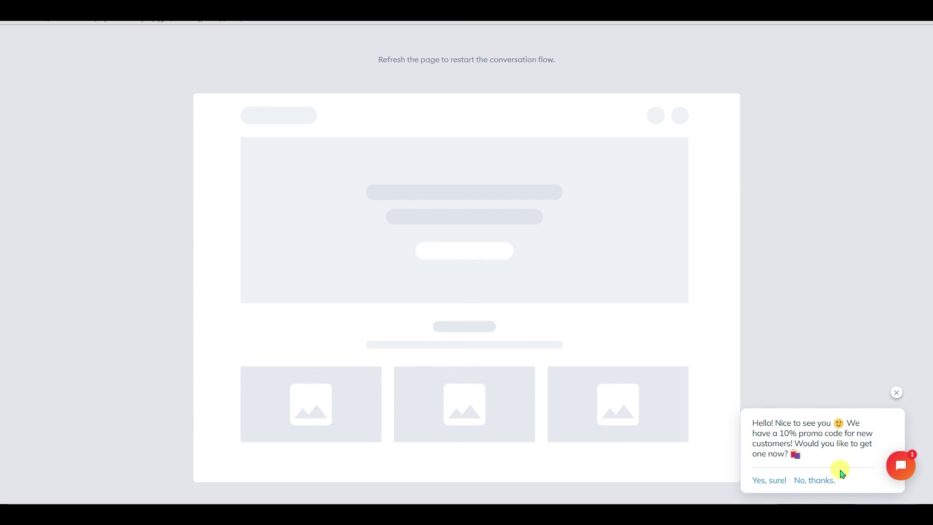
pyautogui.click(771, 482)
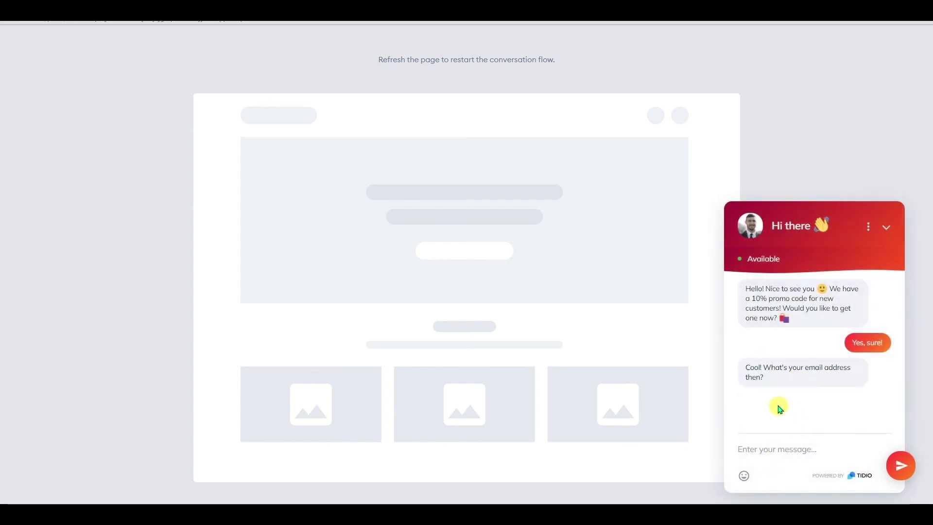
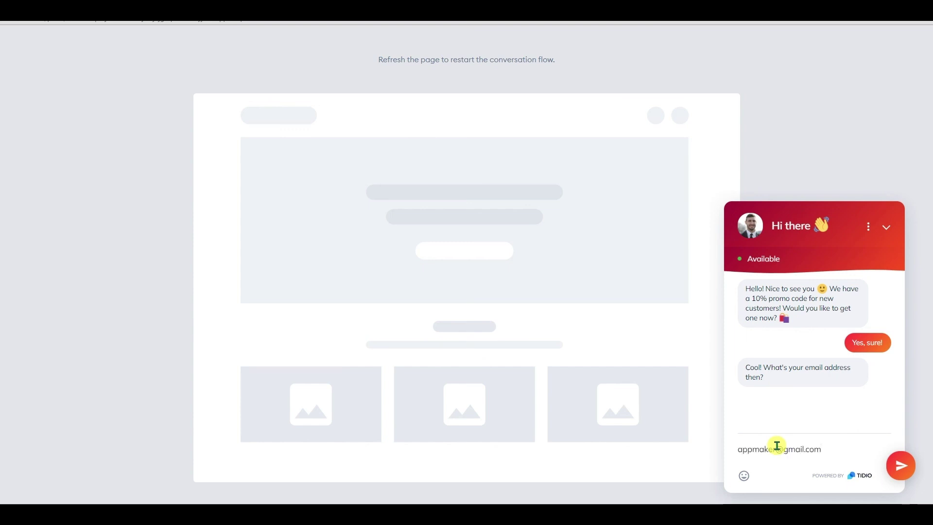
# Give the chatbot a visitor e-mail address and agree to receive the latest news.
pyautogui.click(900, 465)
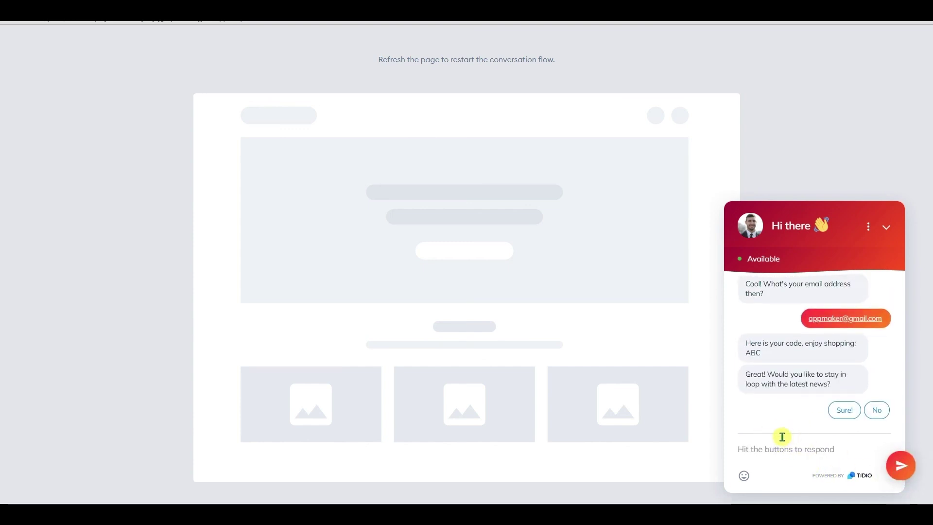
pyautogui.click(844, 410)
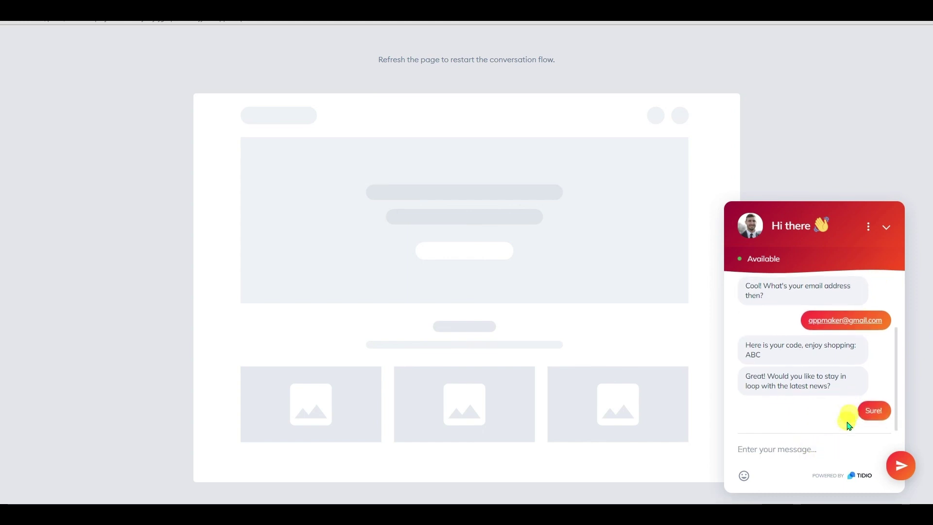